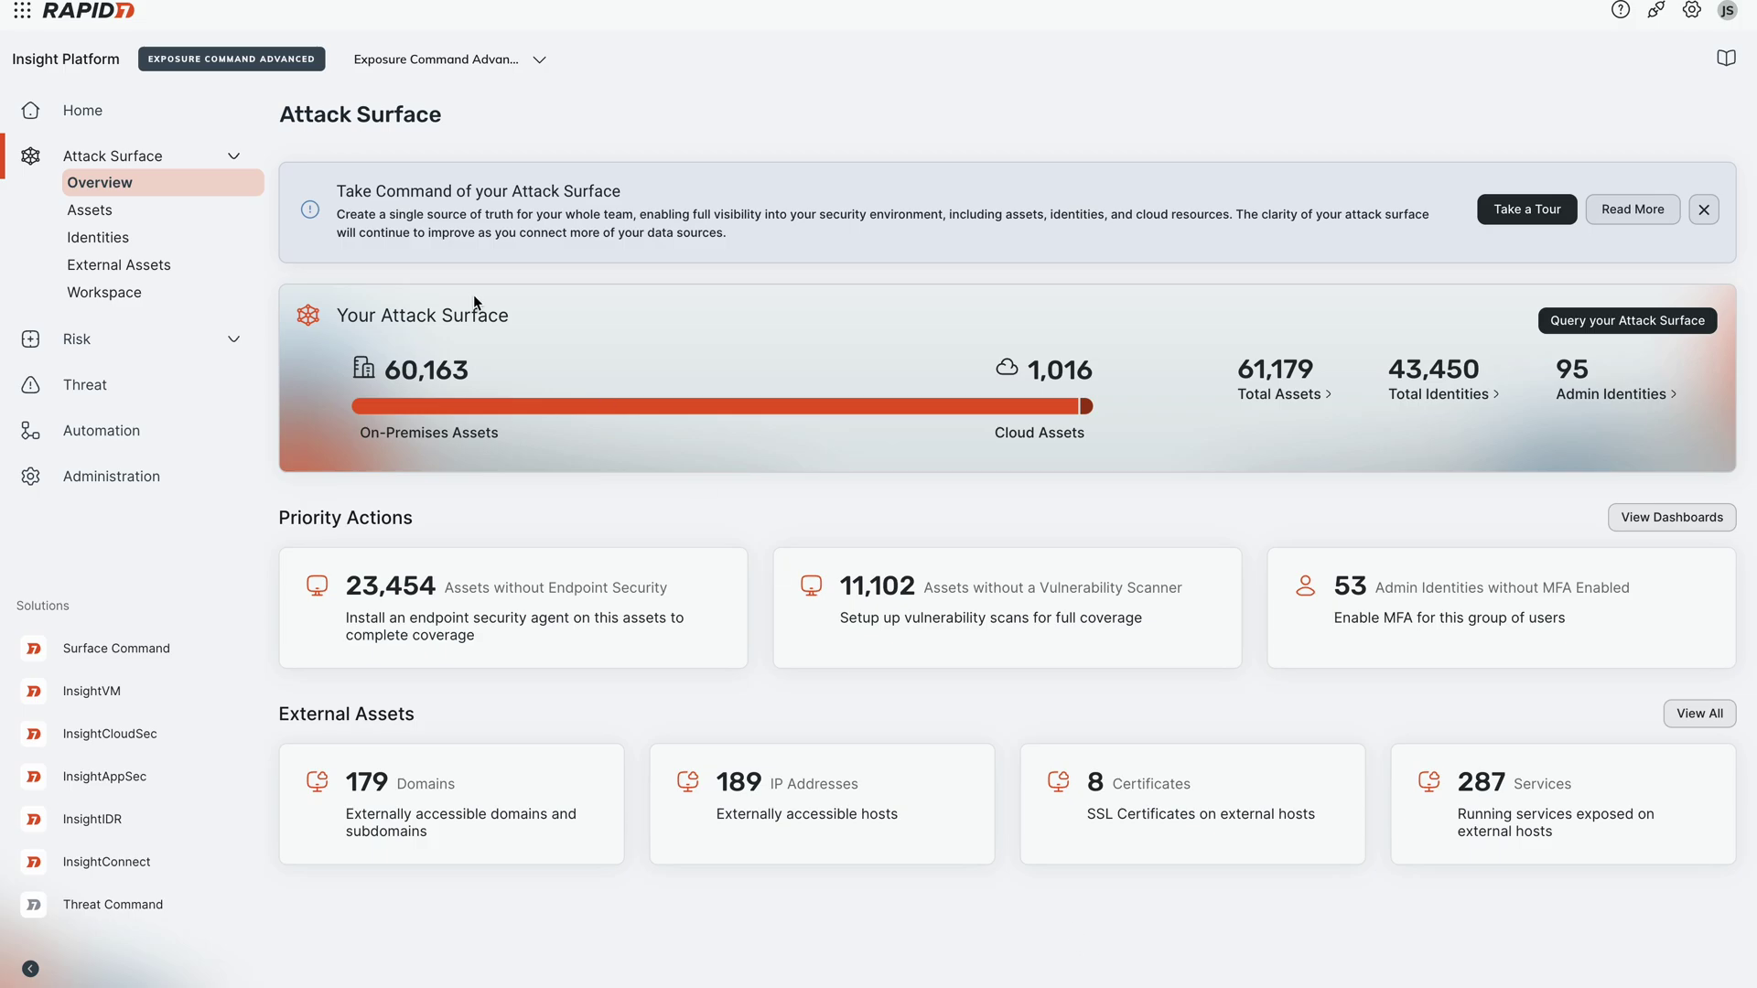
# Switch from the Attack Surface overview to Surface Command's Machines list filtered to 'Enterprise' names
pyautogui.click(224, 218)
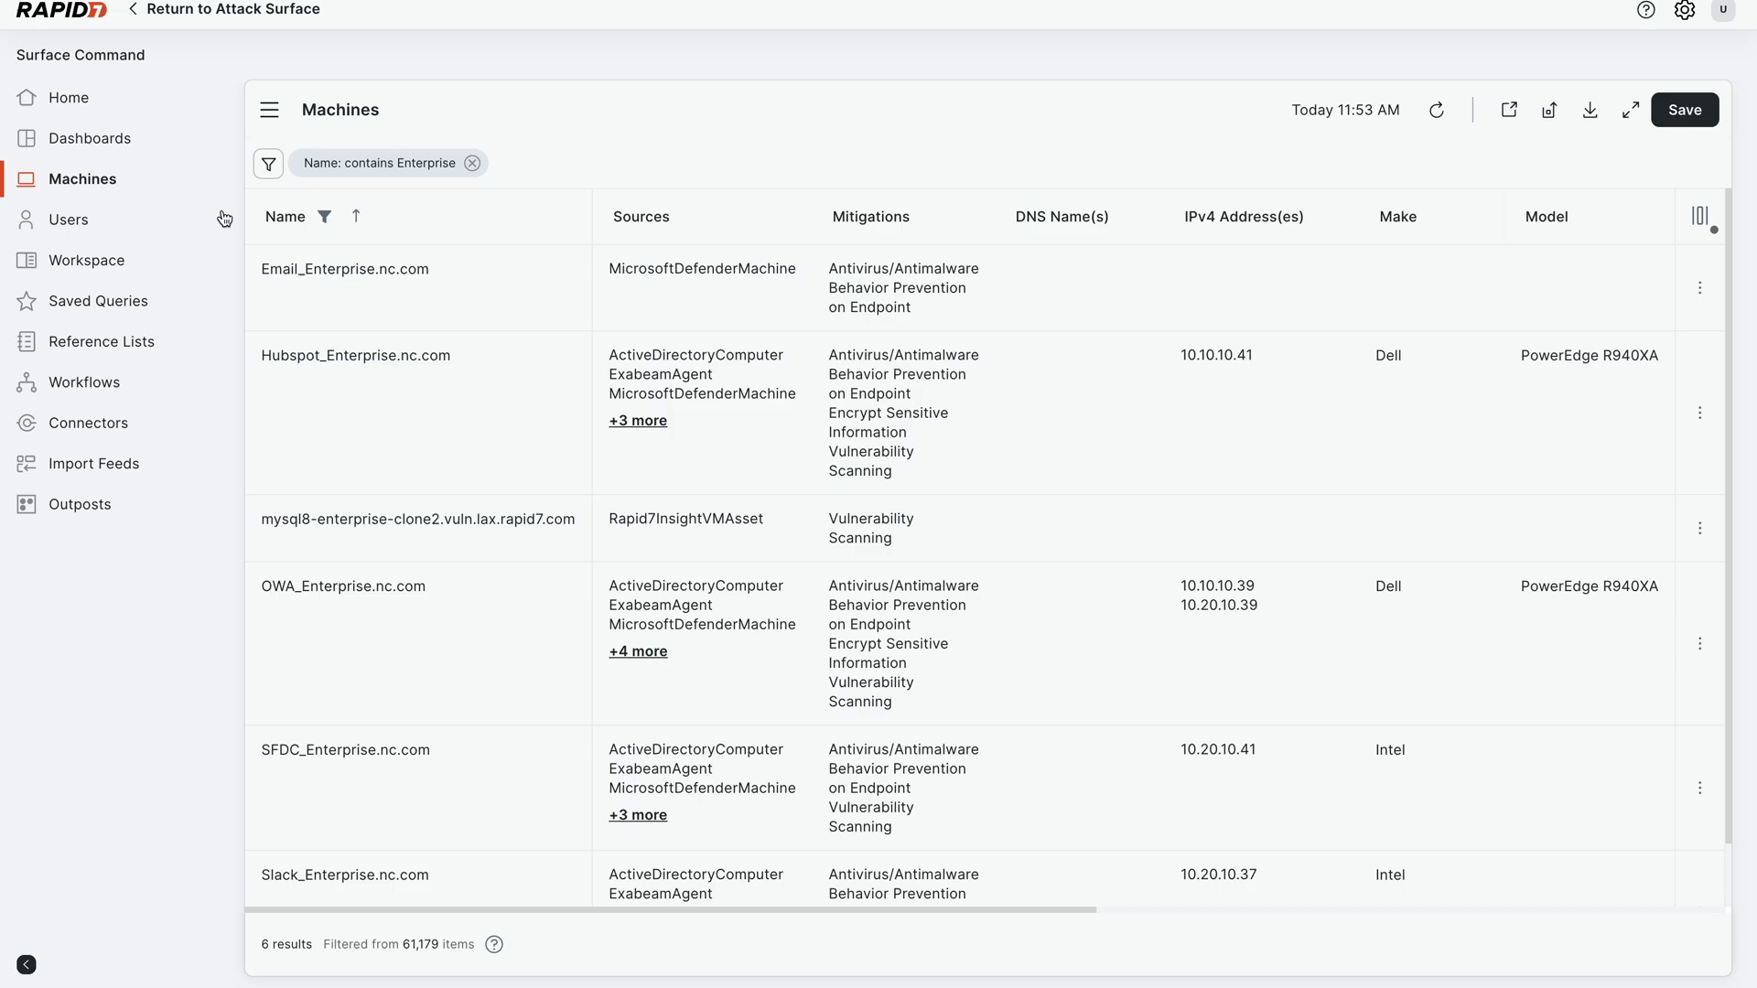
# View the Data Overview dashboard's counts and charts: 959 cloud assets, 46,463 active assets, 1,791 servers
pyautogui.click(188, 157)
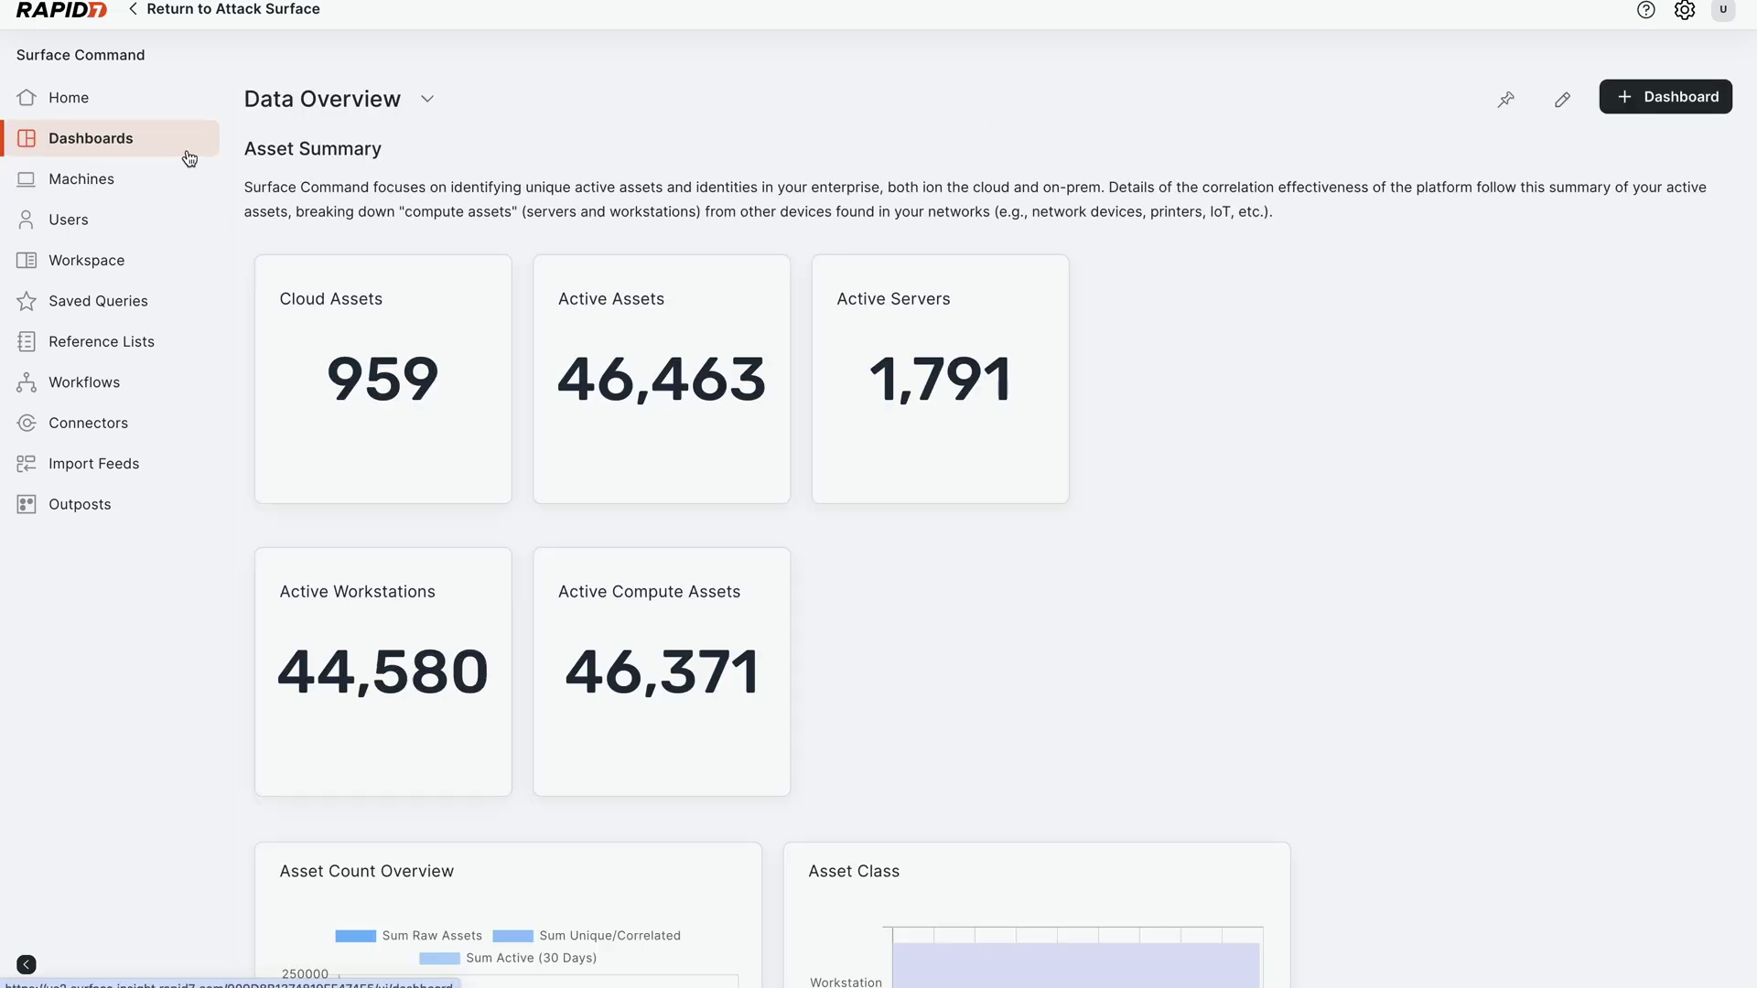
pyautogui.scroll(-4, 631, 390)
pyautogui.scroll(-4, 628, 395)
pyautogui.moveTo(409, 308)
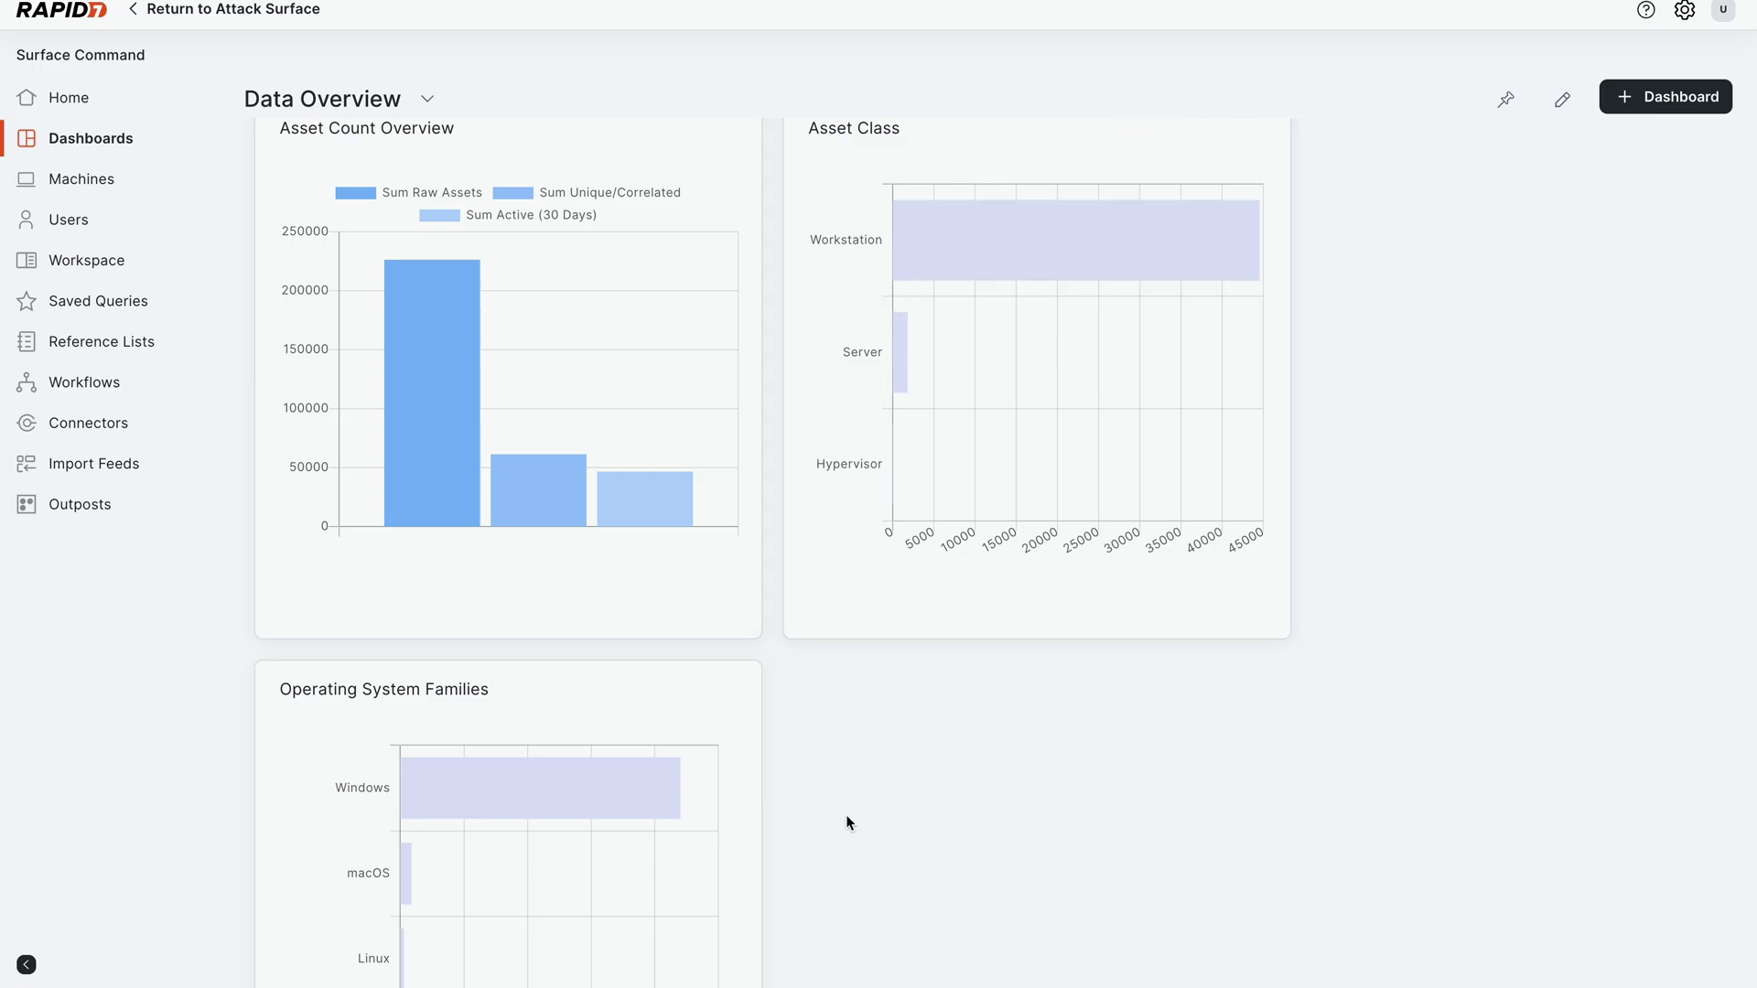
pyautogui.scroll(-3, 847, 821)
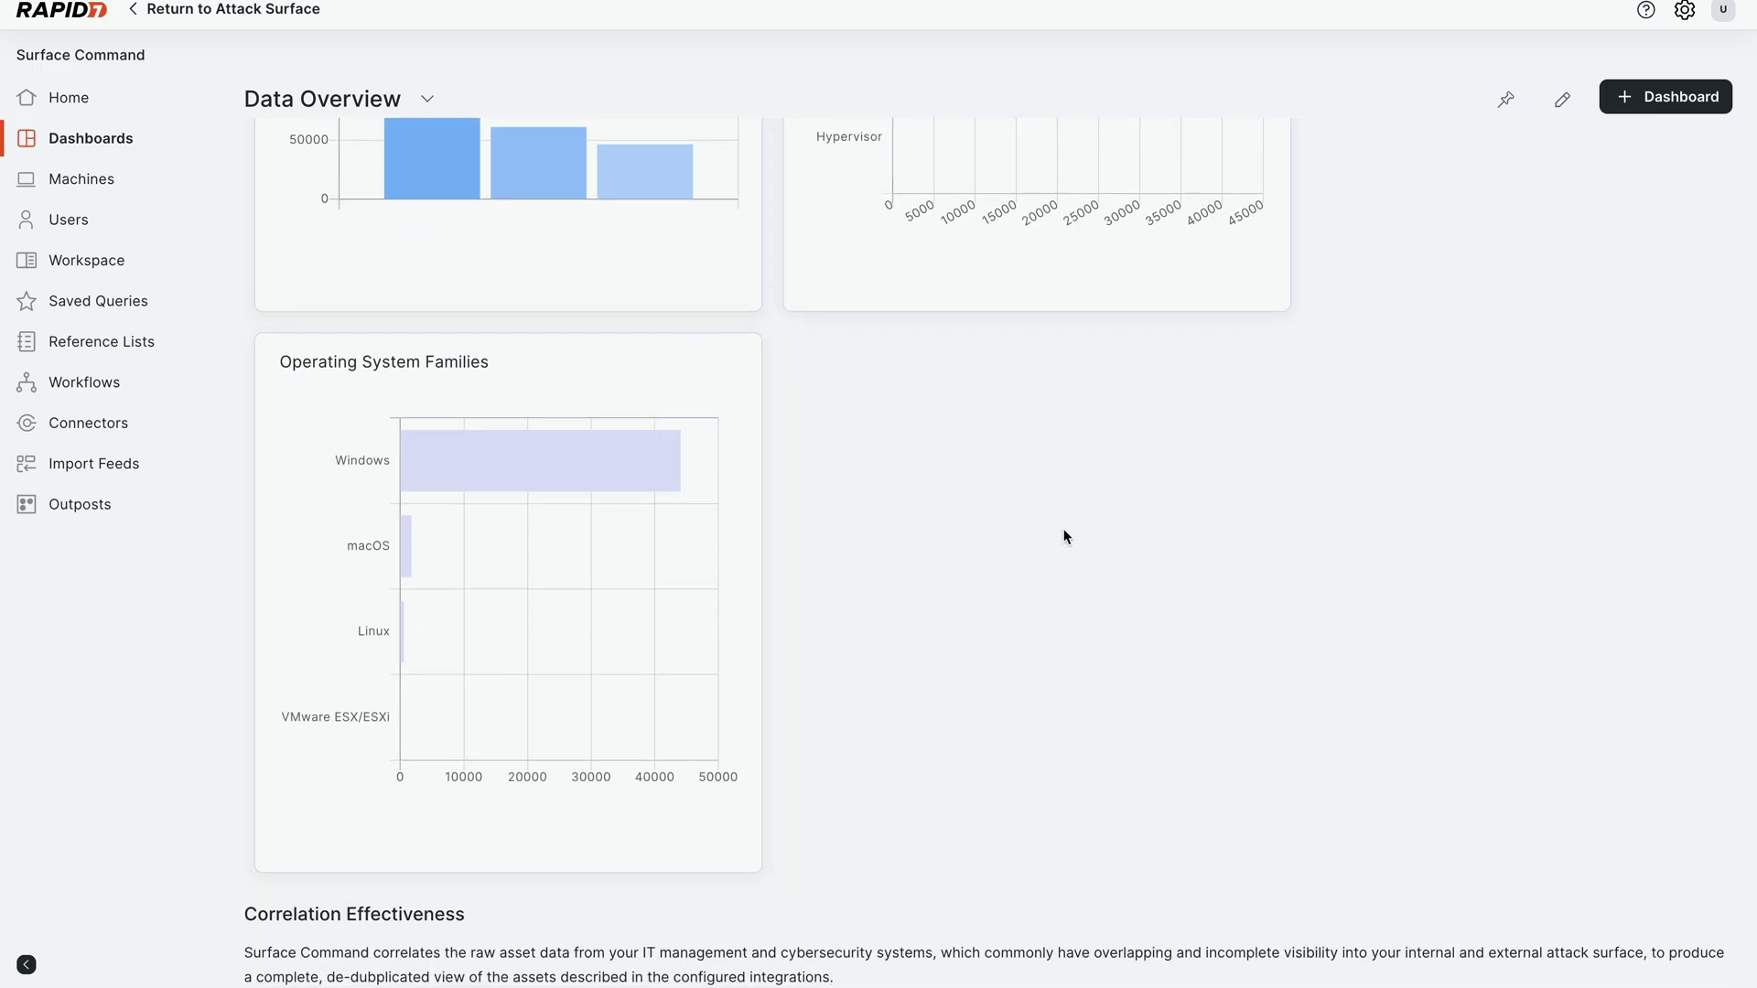
pyautogui.scroll(10, 1061, 563)
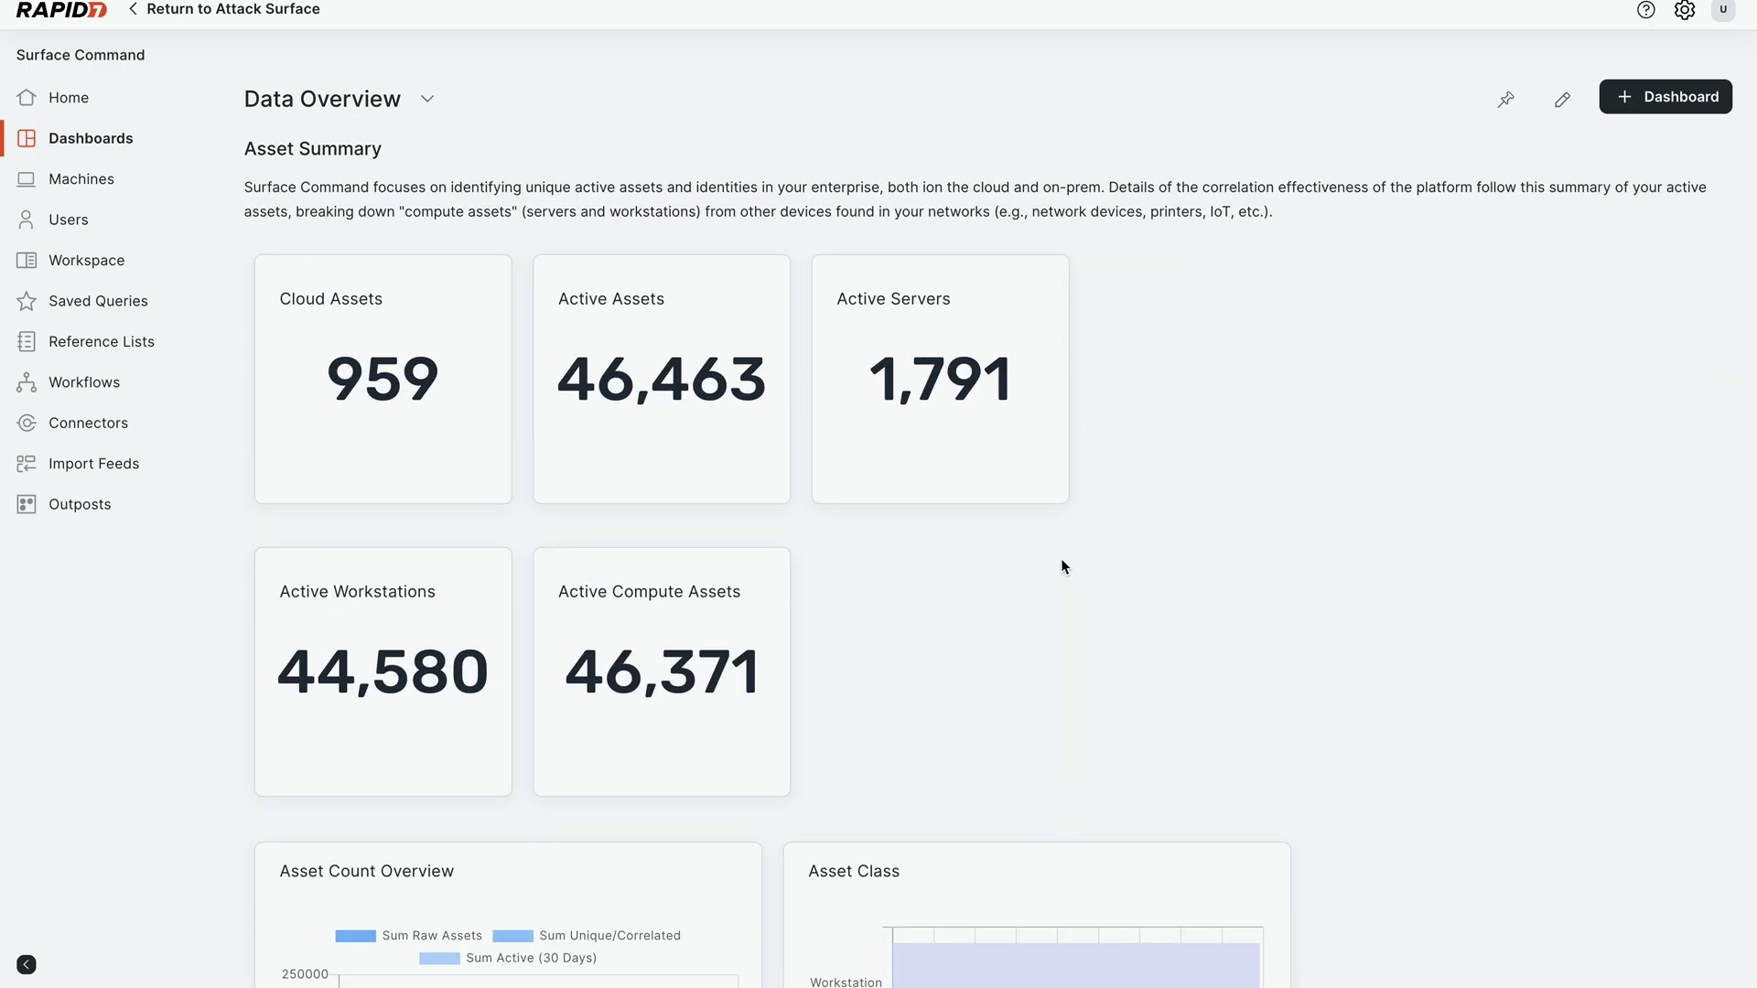
# Find the Azure Active Directory connector via an 'azure' search and list its data types
pyautogui.click(169, 430)
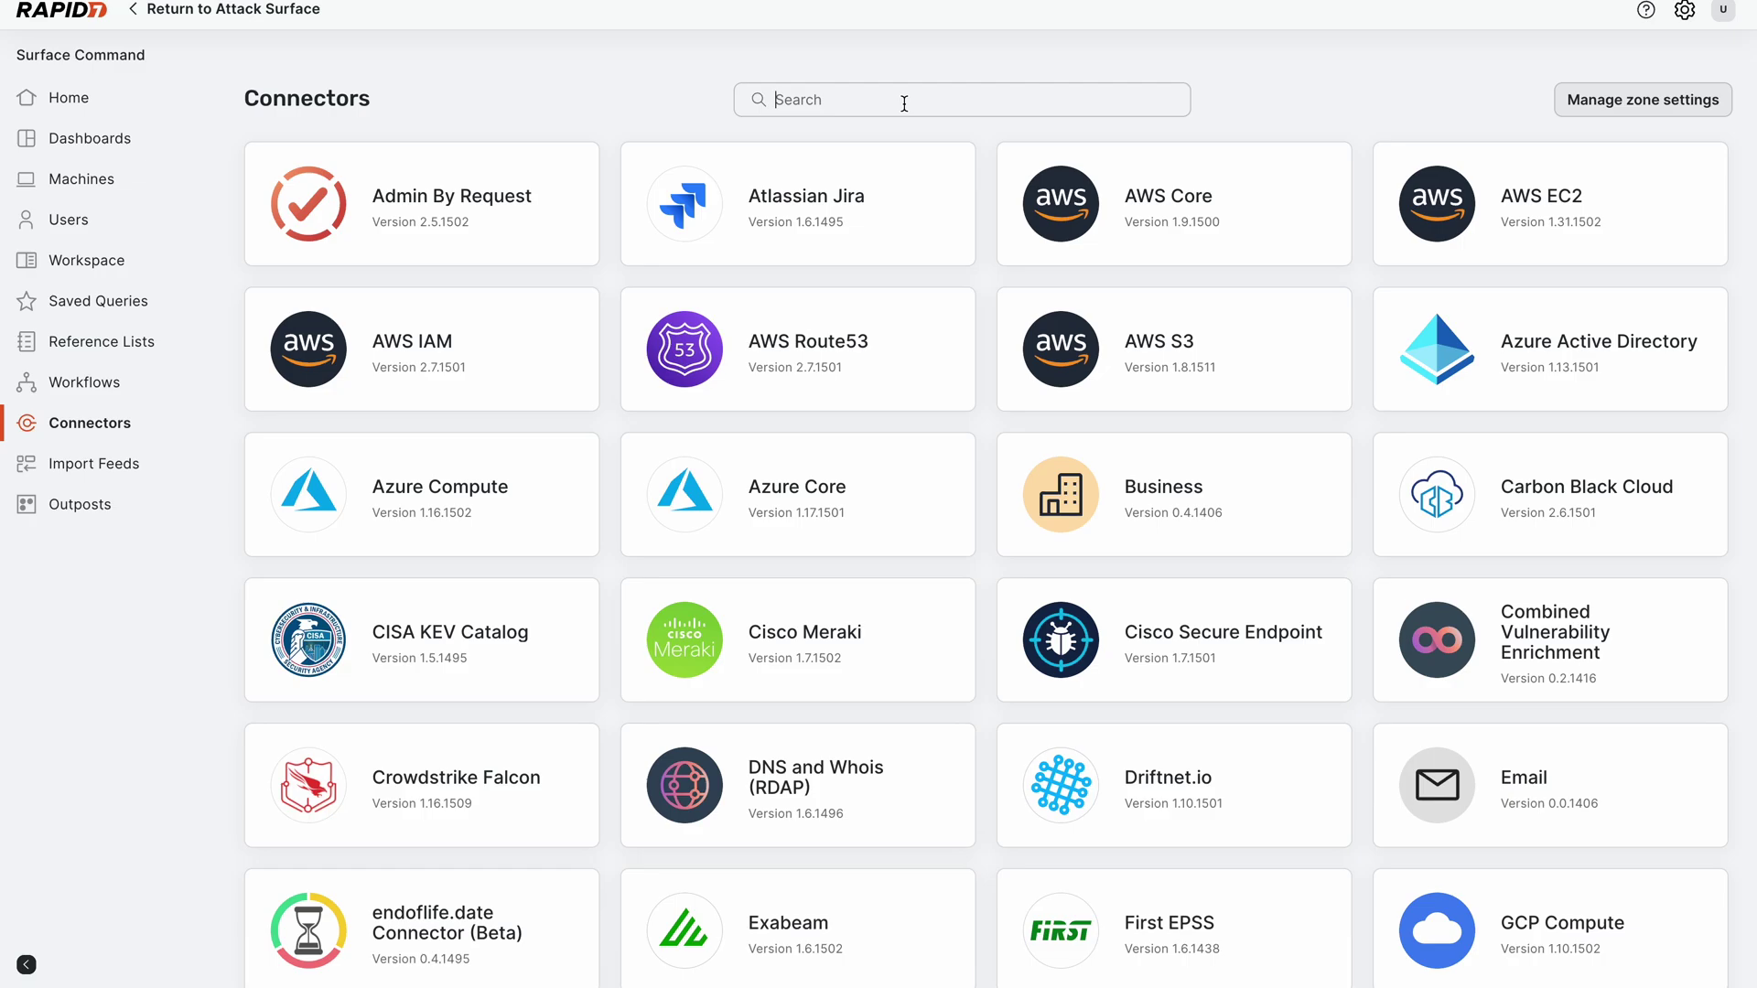
pyautogui.click(903, 102)
pyautogui.write('azure')
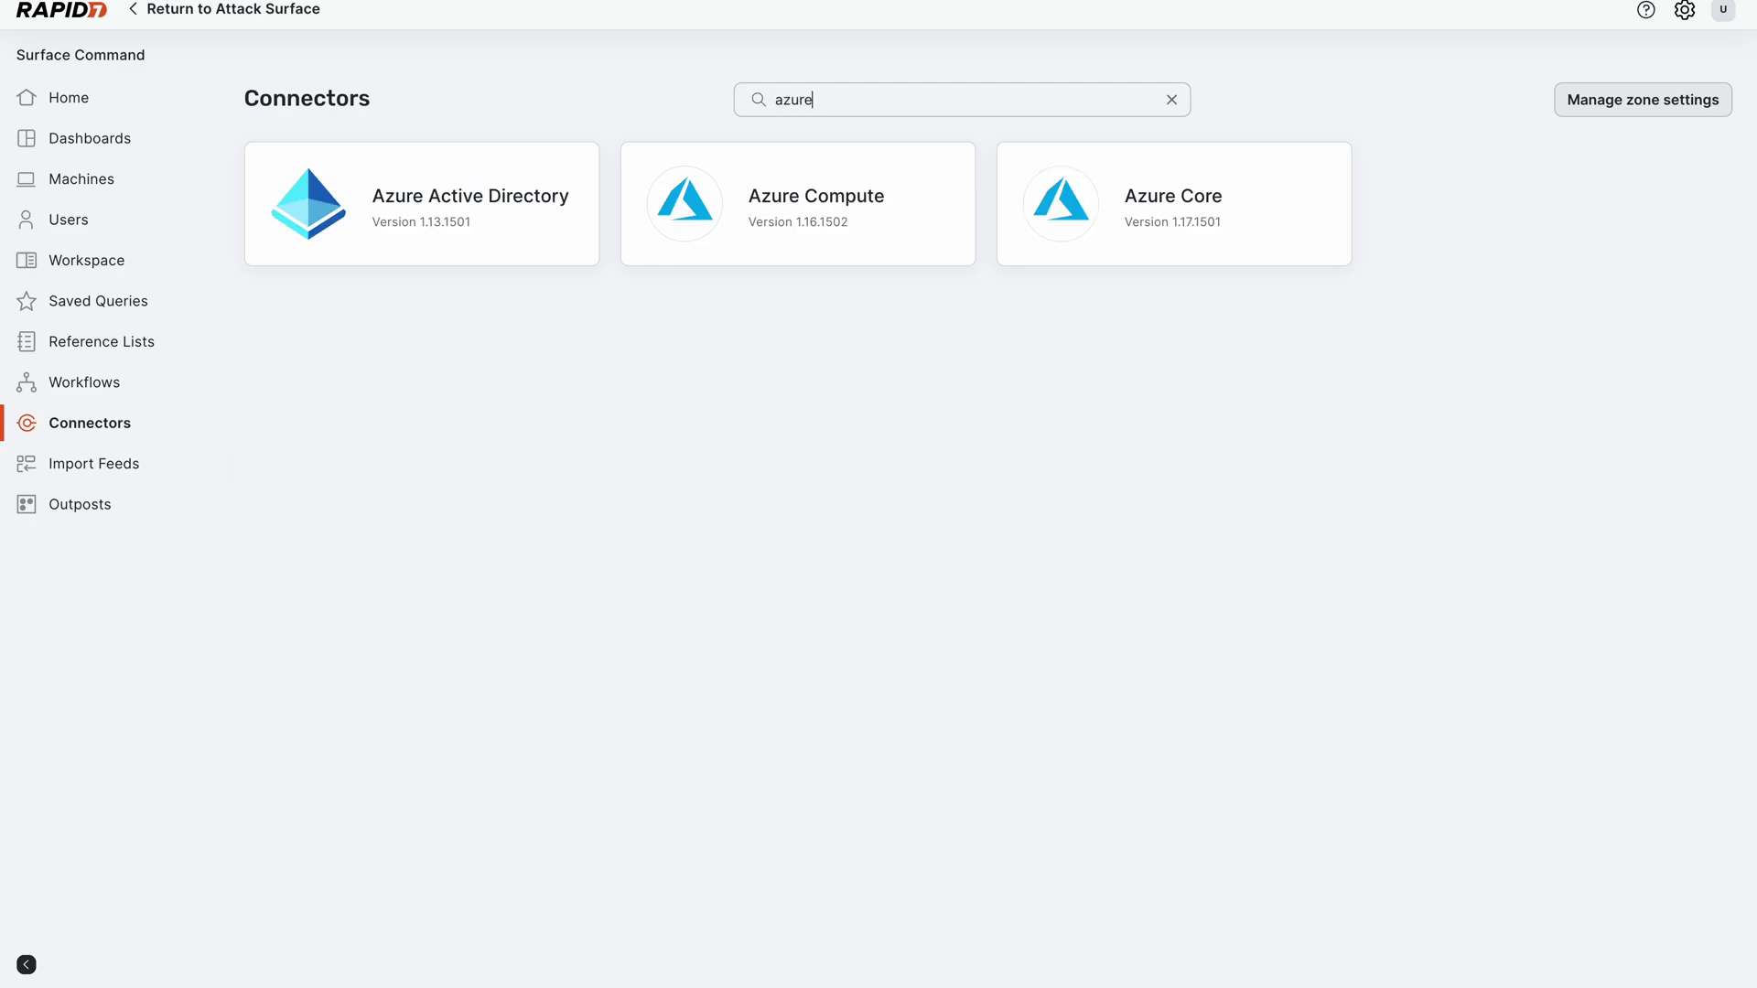
pyautogui.click(487, 216)
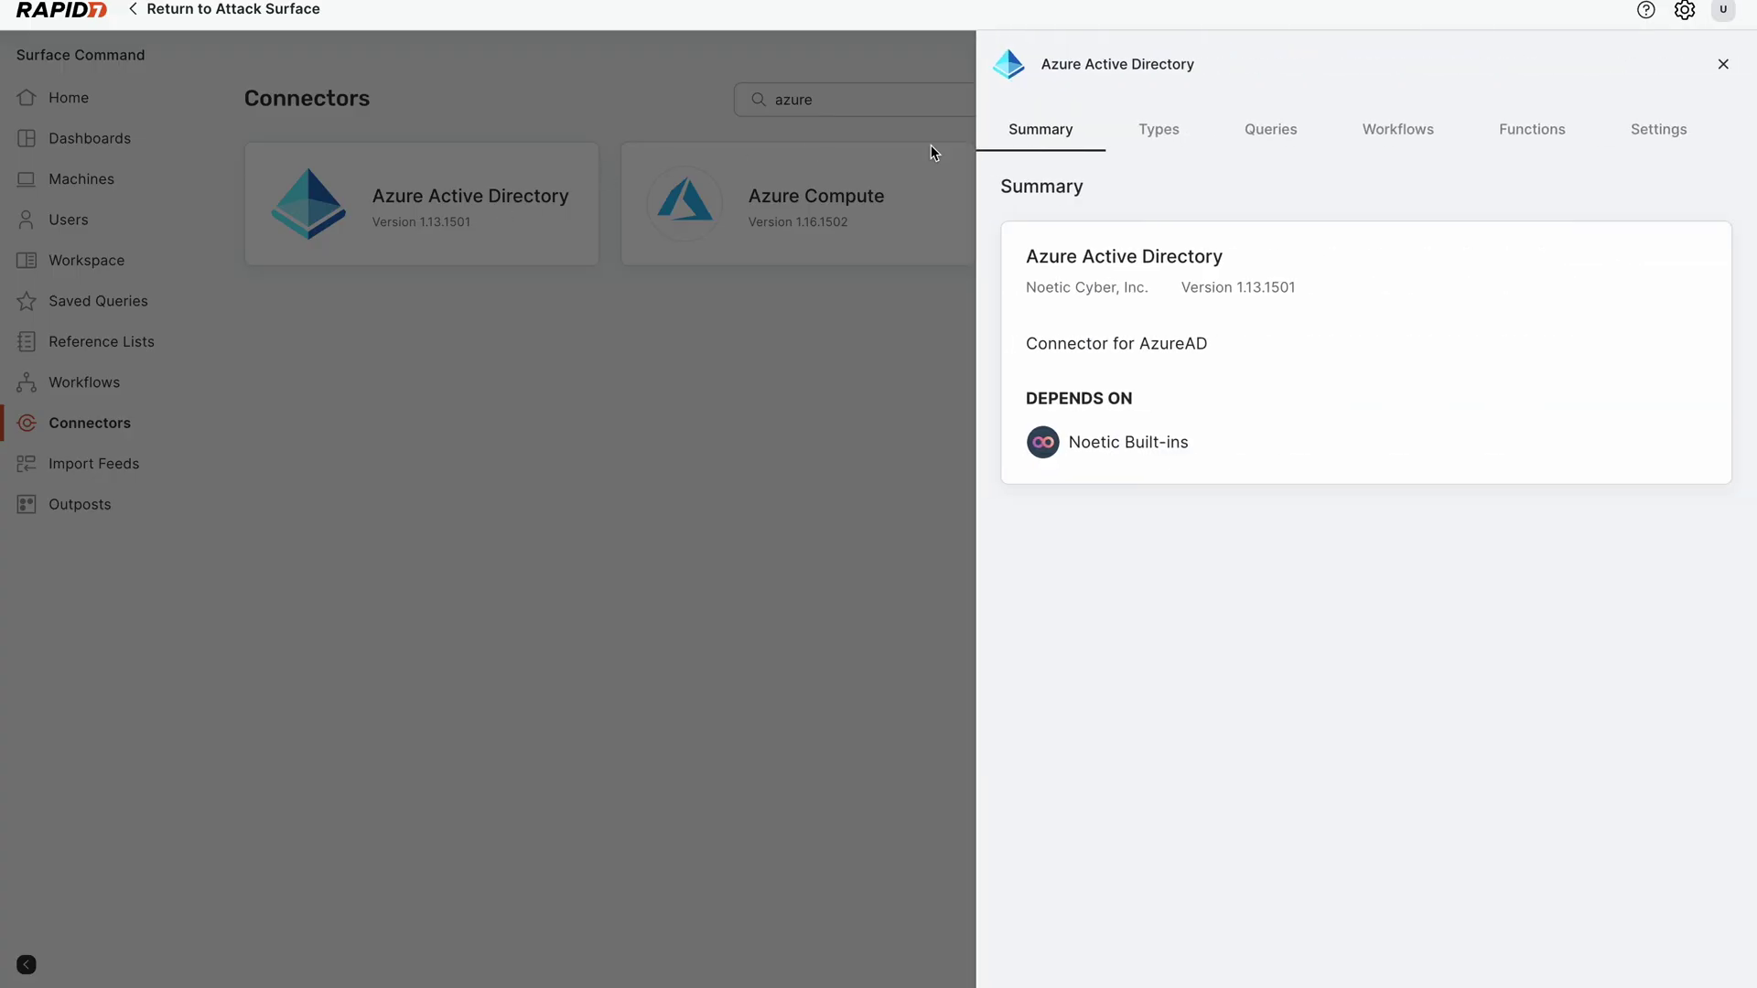
pyautogui.click(1158, 135)
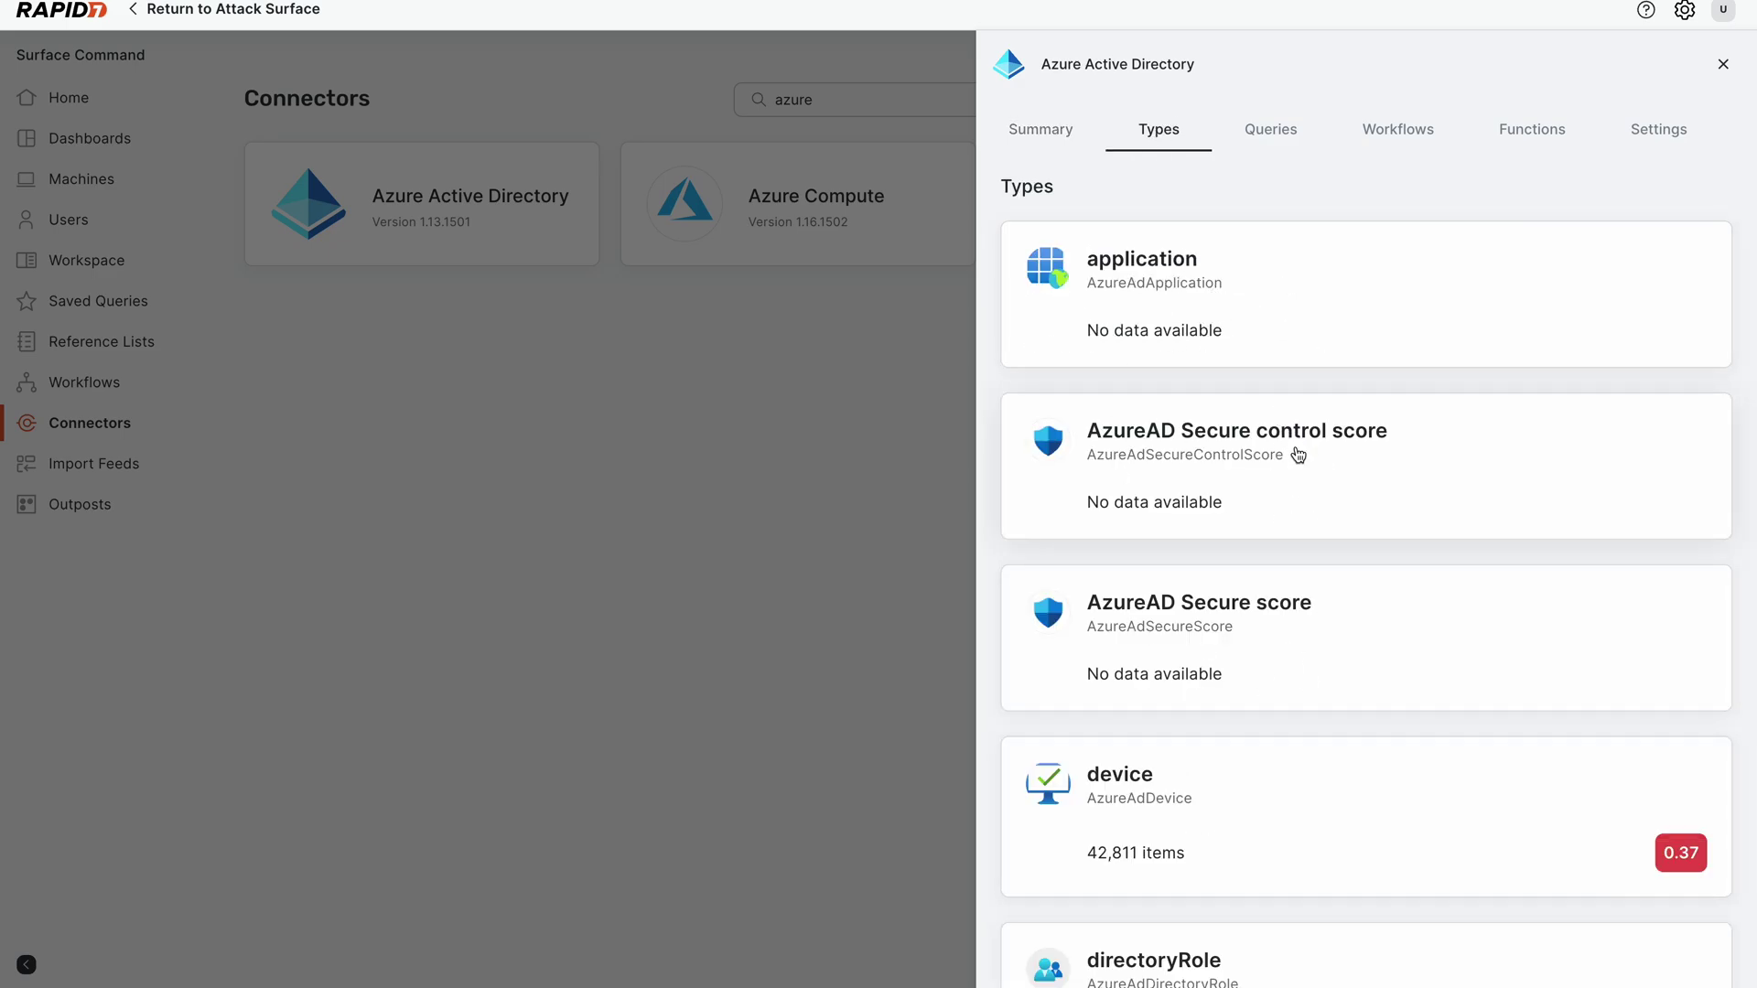
pyautogui.scroll(-4, 1232, 836)
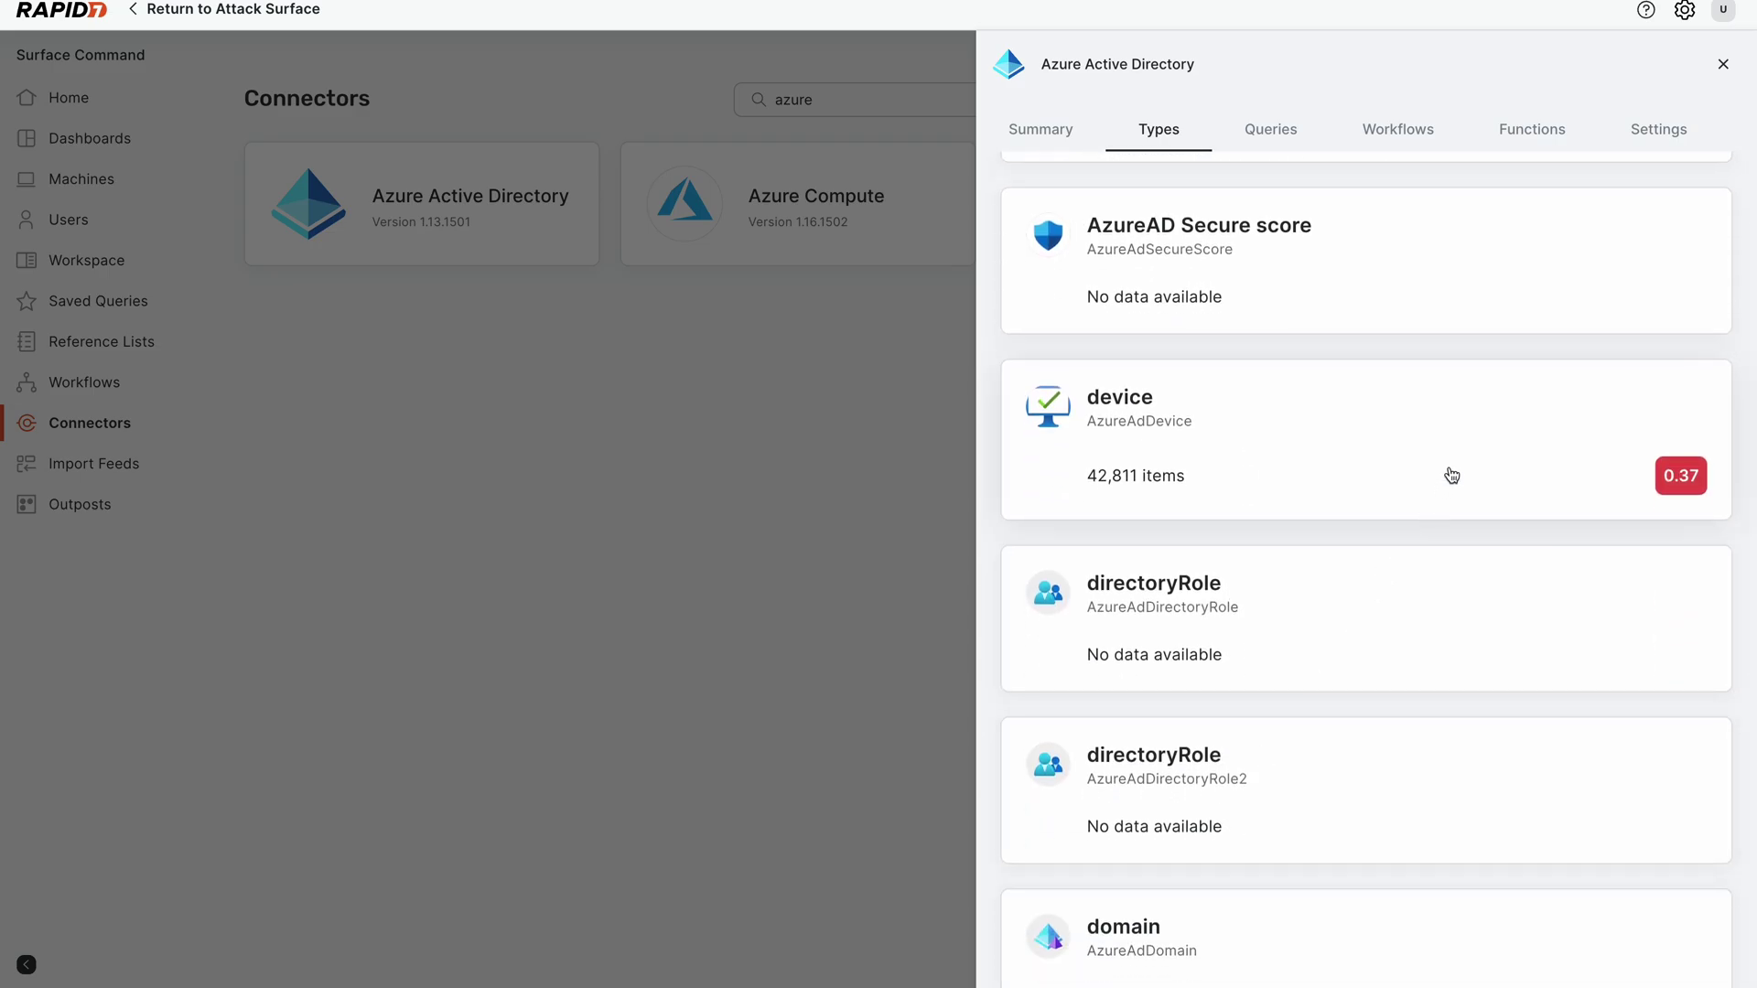
# Inspect the device type's 0.37 correlation score, its properties and the completeness values
pyautogui.click(1451, 475)
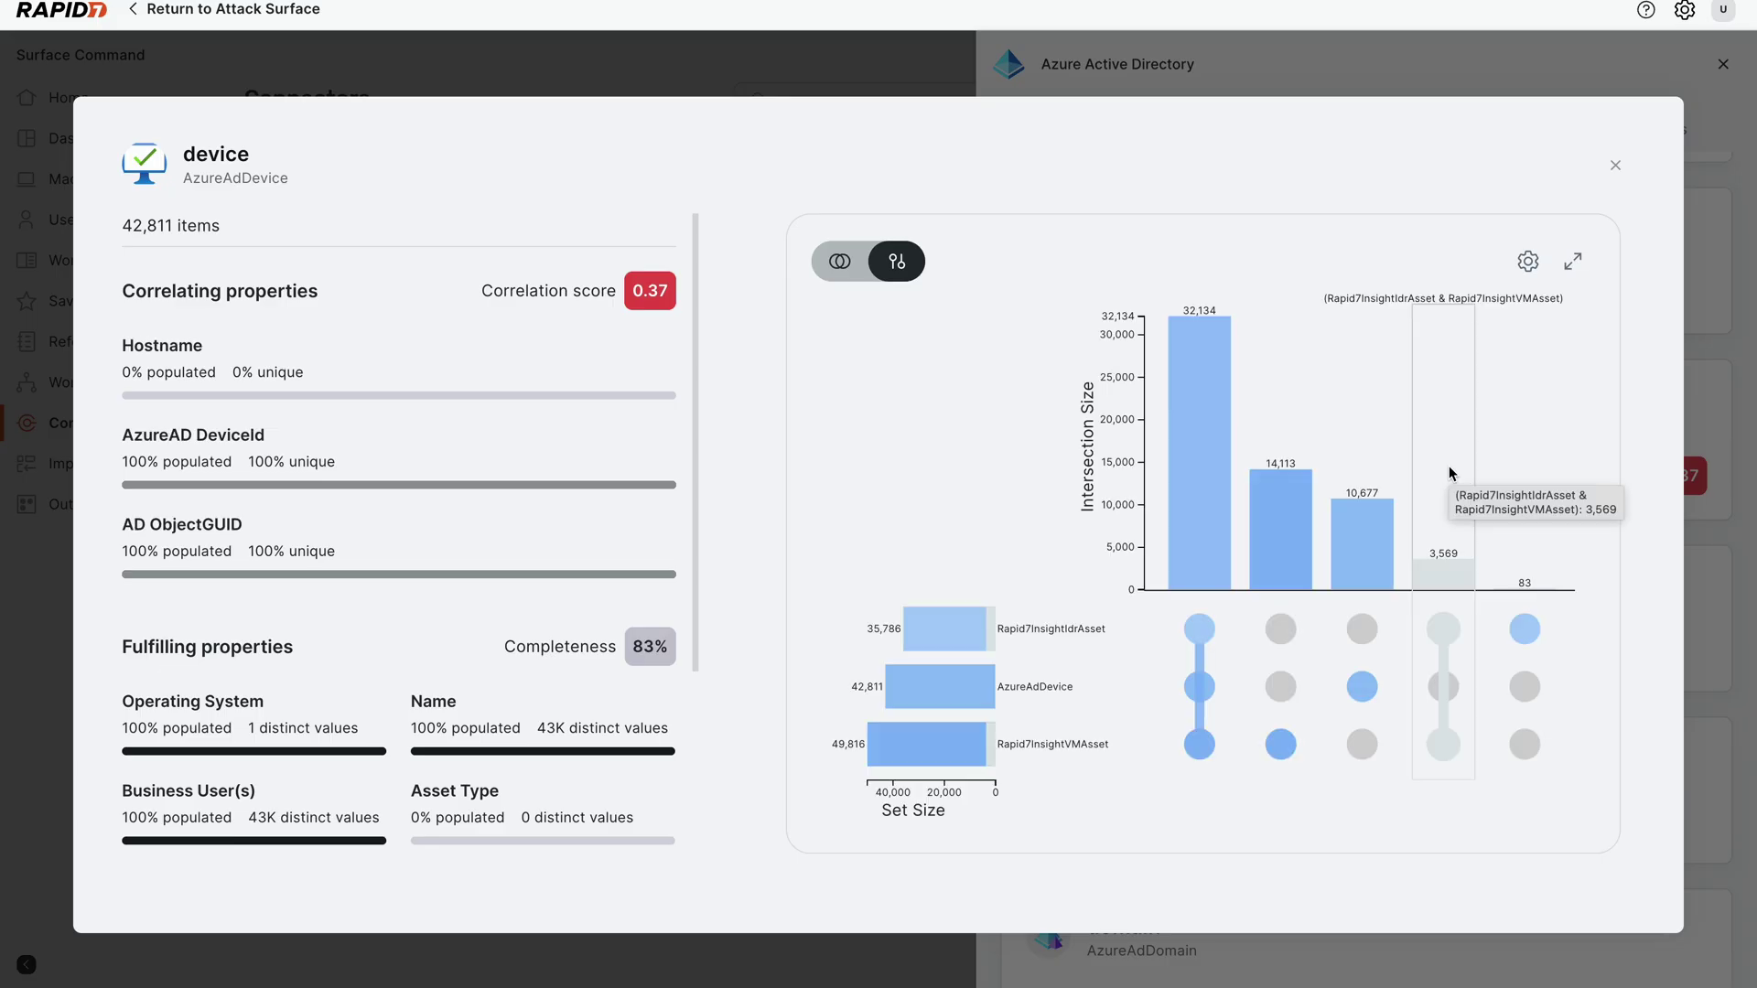
pyautogui.moveTo(678, 299); pyautogui.dragTo(633, 289)
pyautogui.click(547, 335)
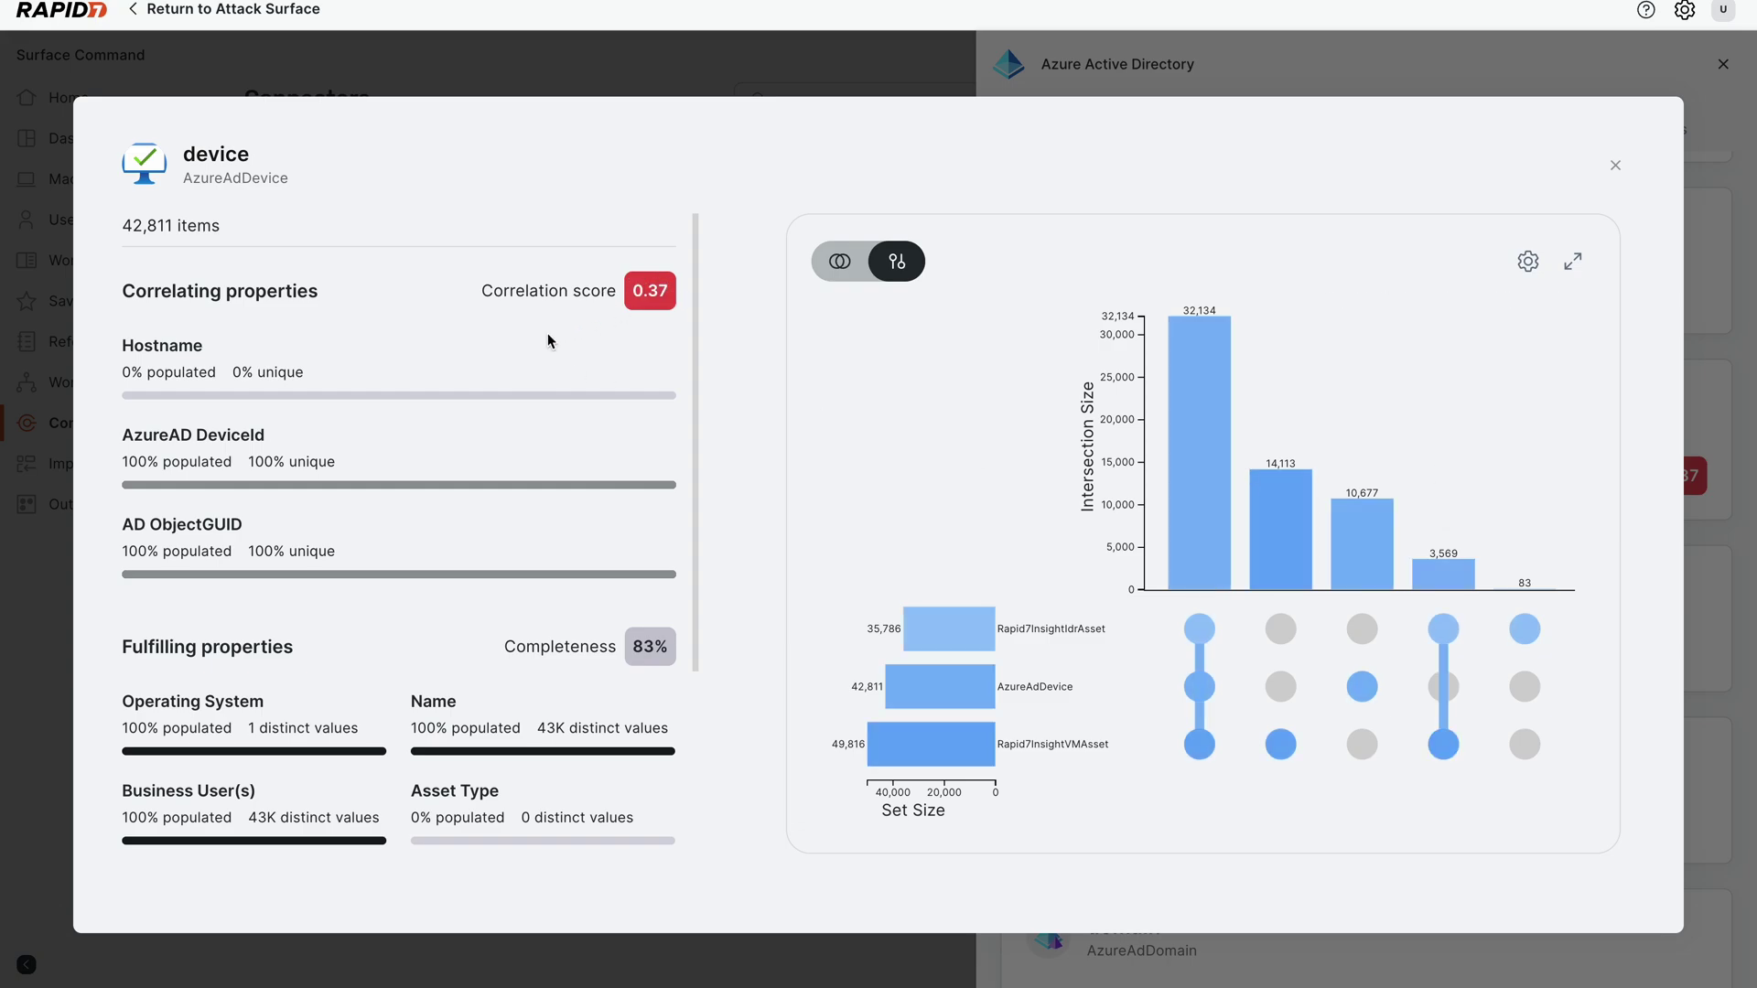
pyautogui.scroll(-3, 547, 341)
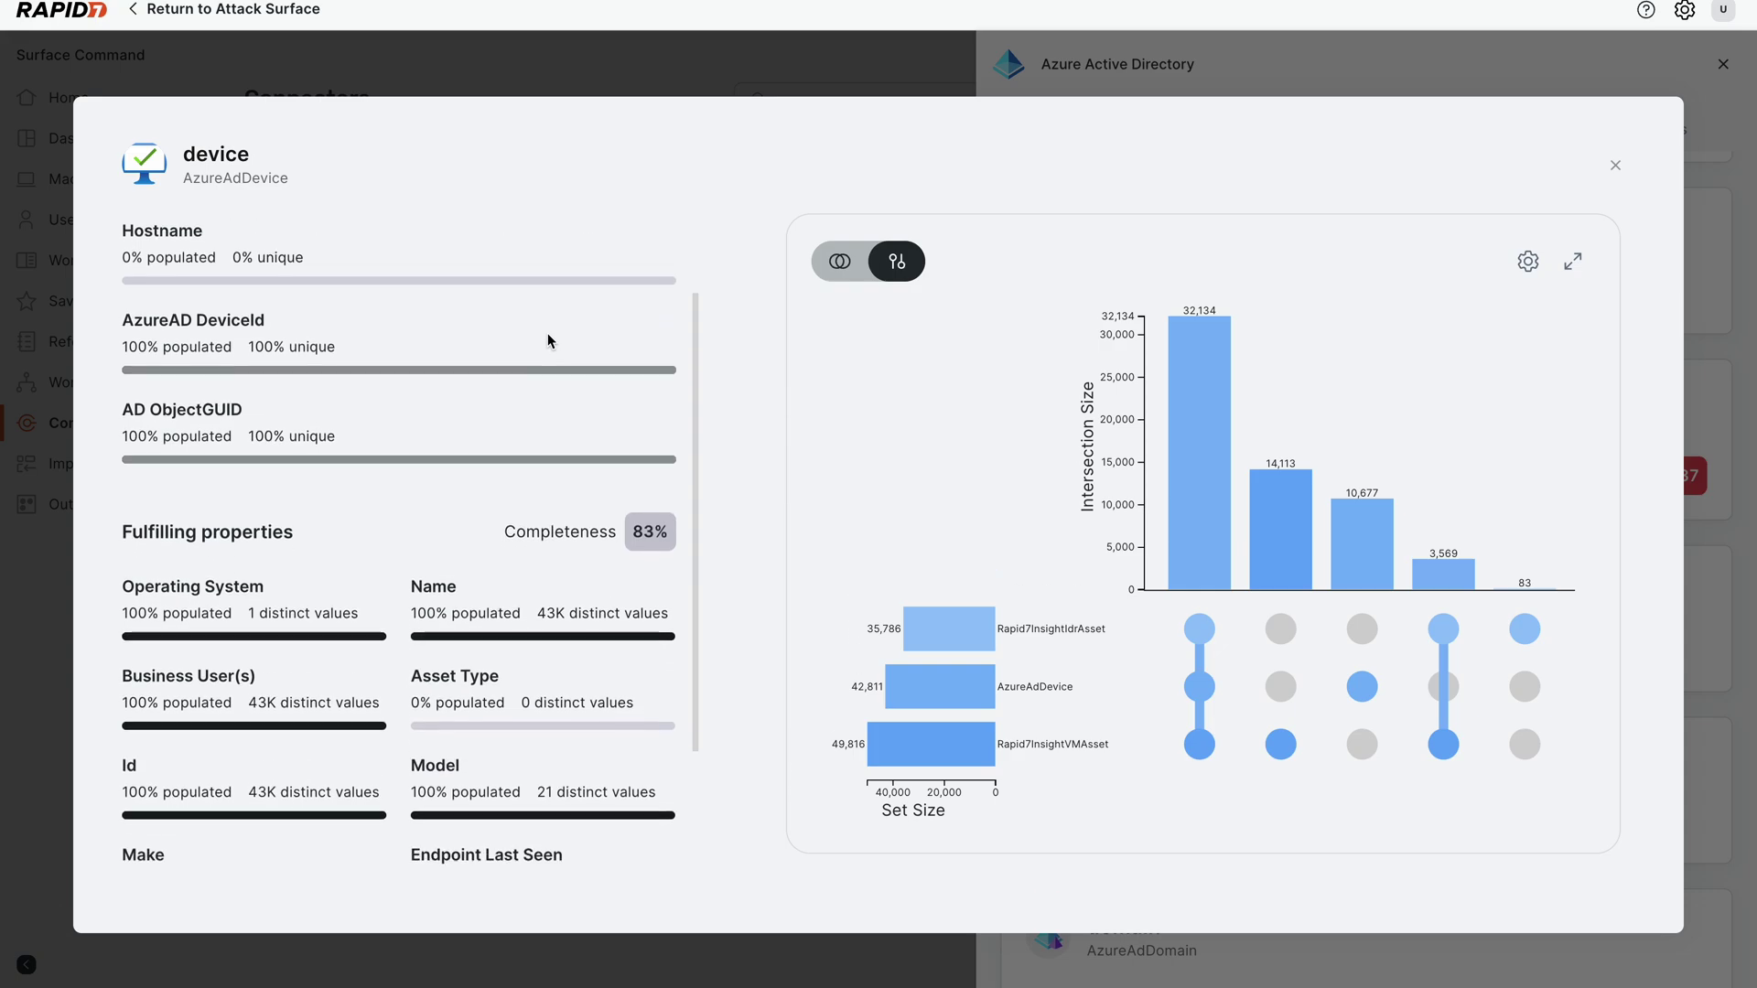
pyautogui.moveTo(634, 384); pyautogui.dragTo(672, 390)
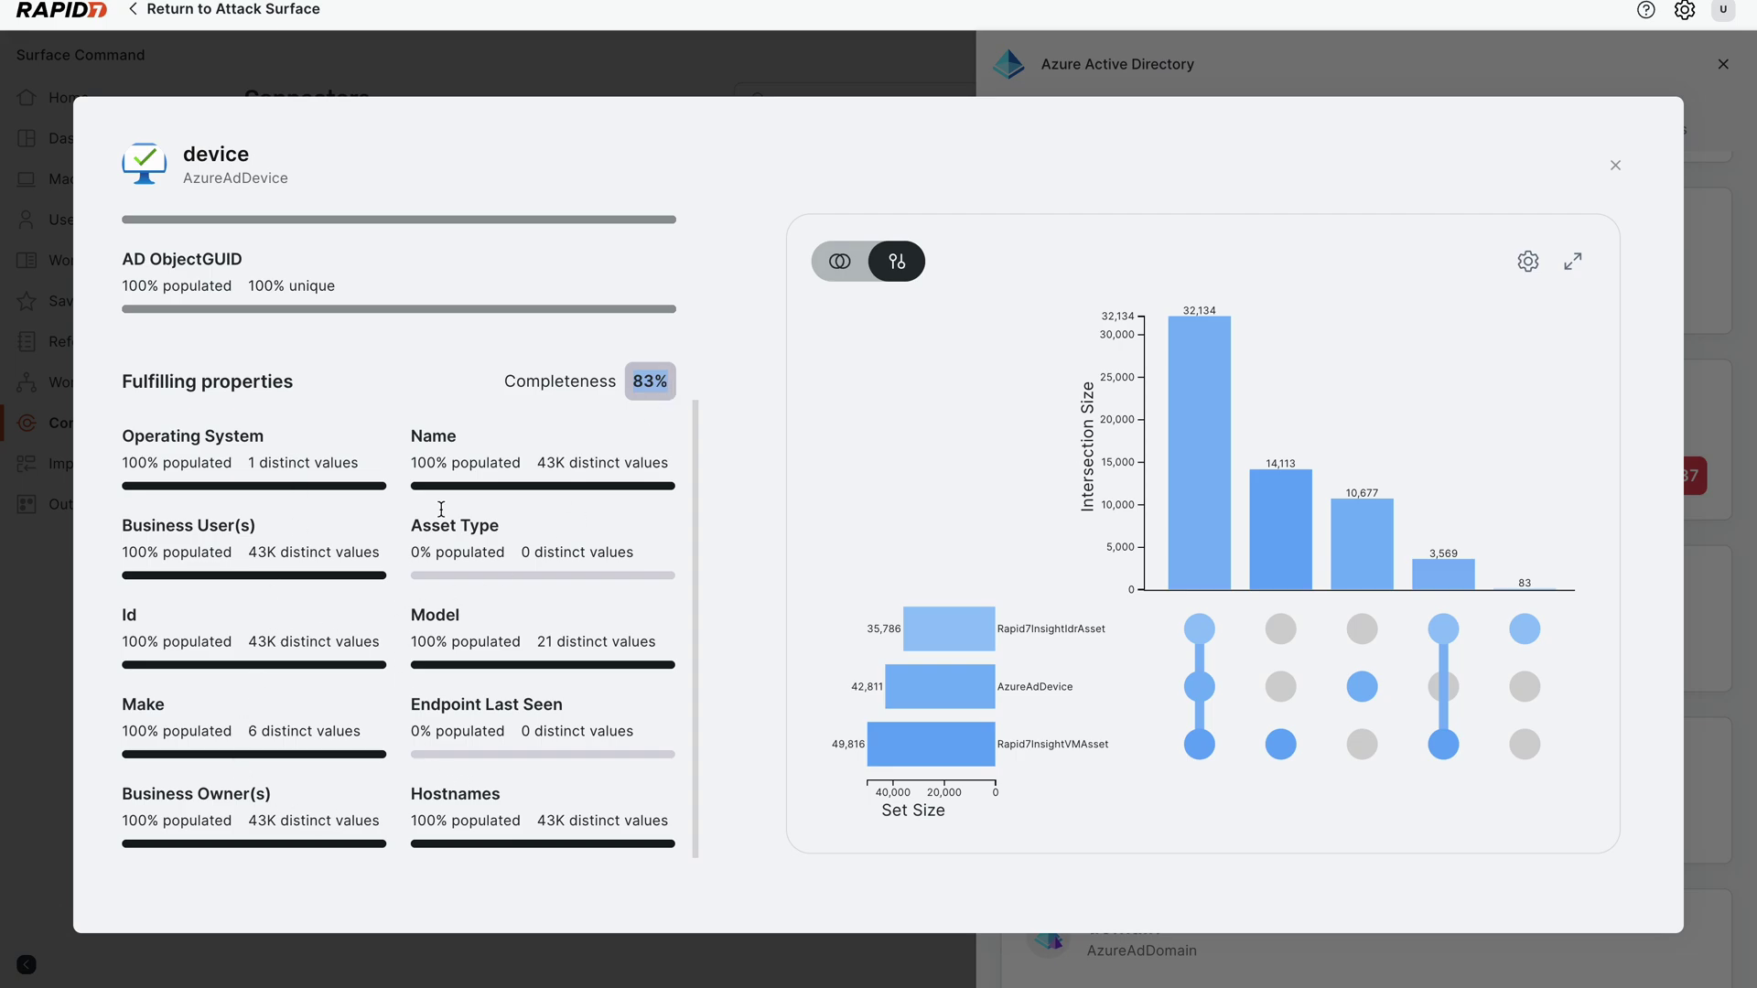
pyautogui.scroll(-1, 424, 703)
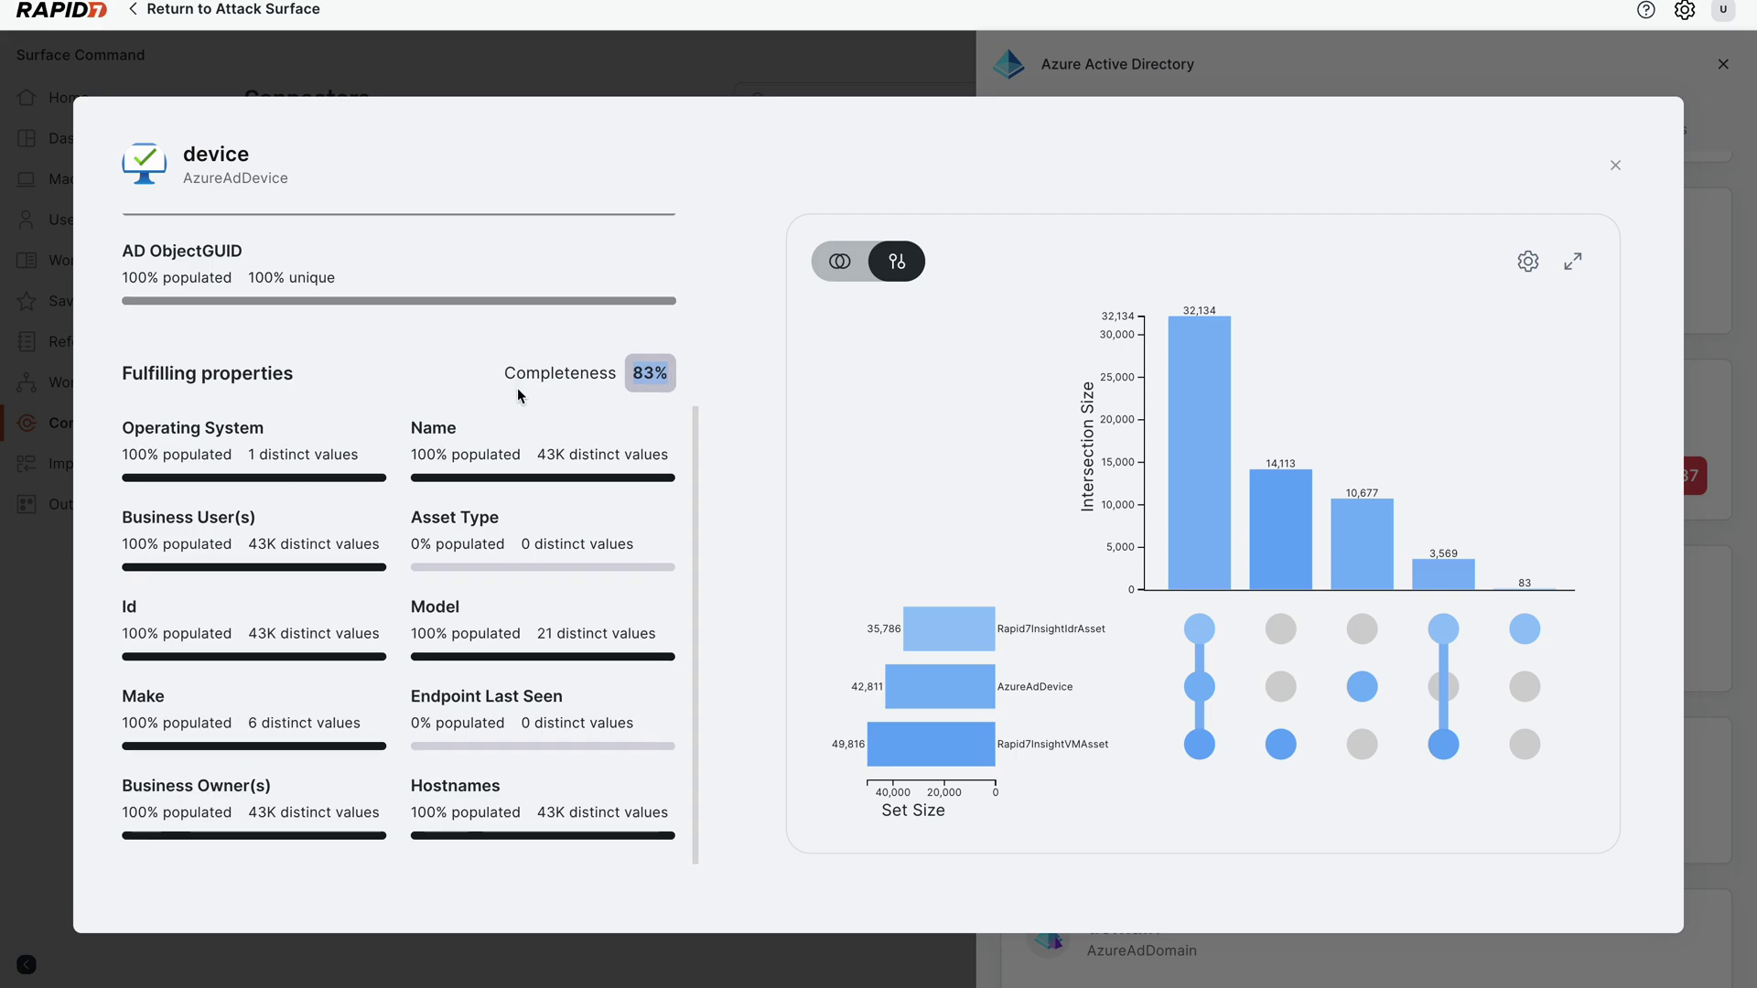
pyautogui.moveTo(1216, 404)
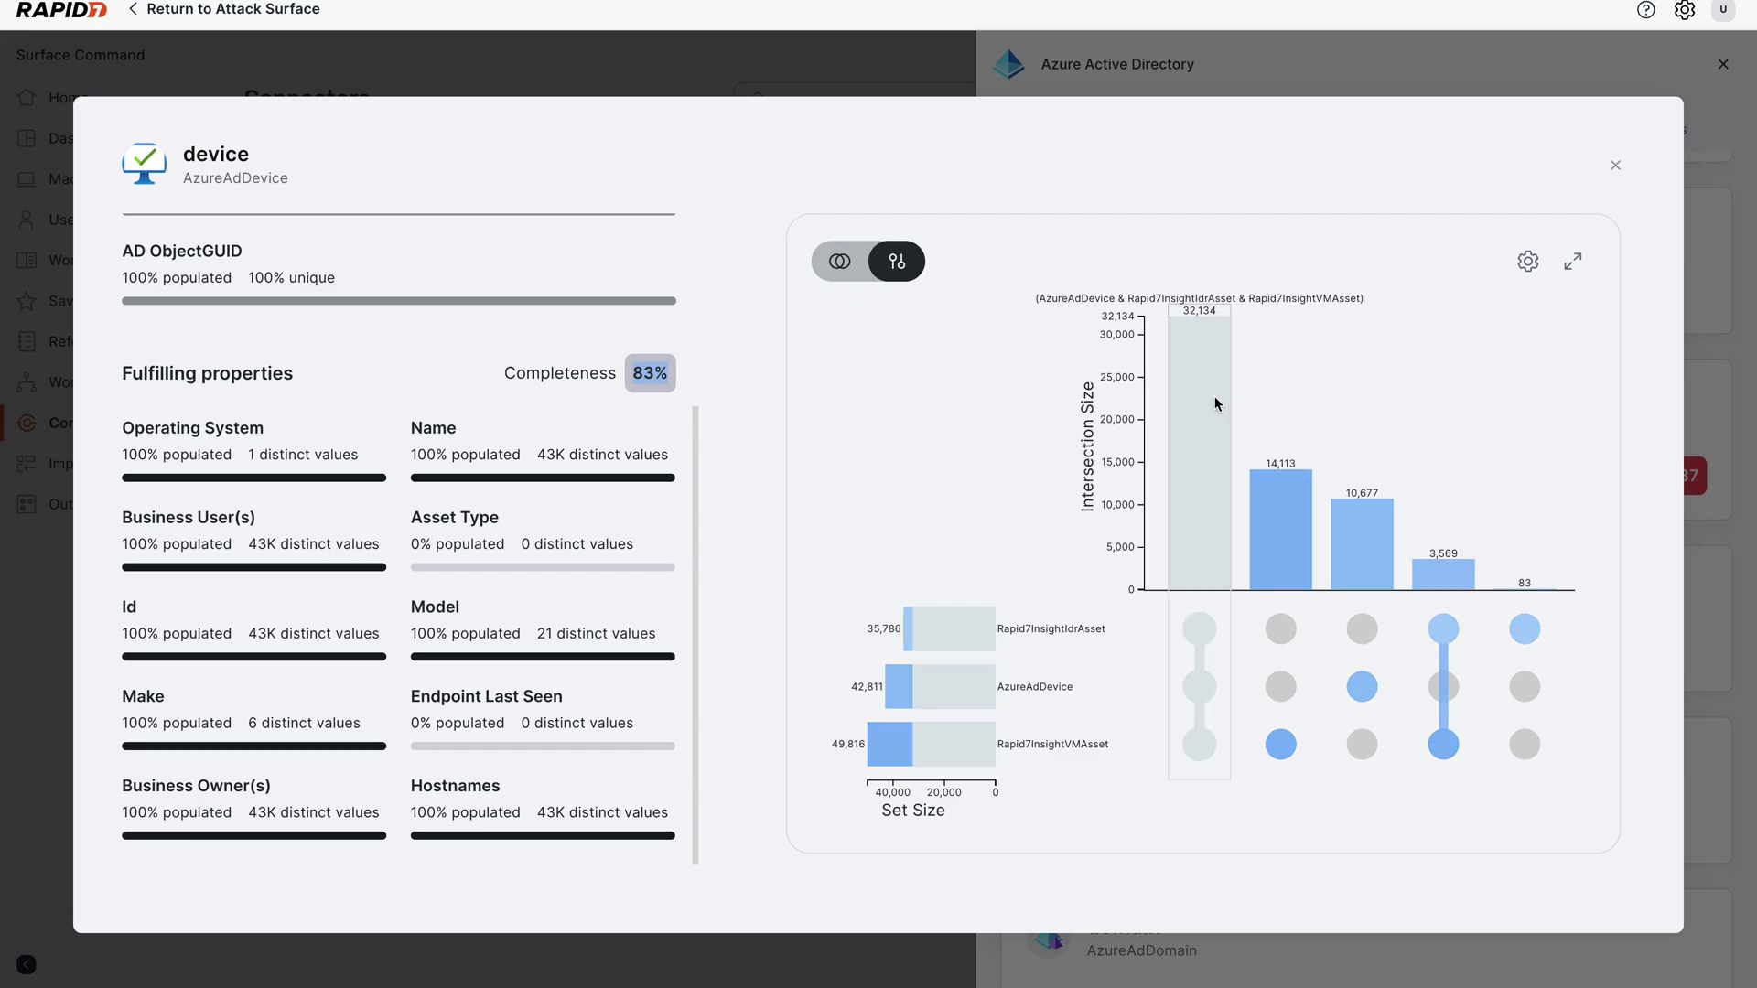
pyautogui.click(1181, 314)
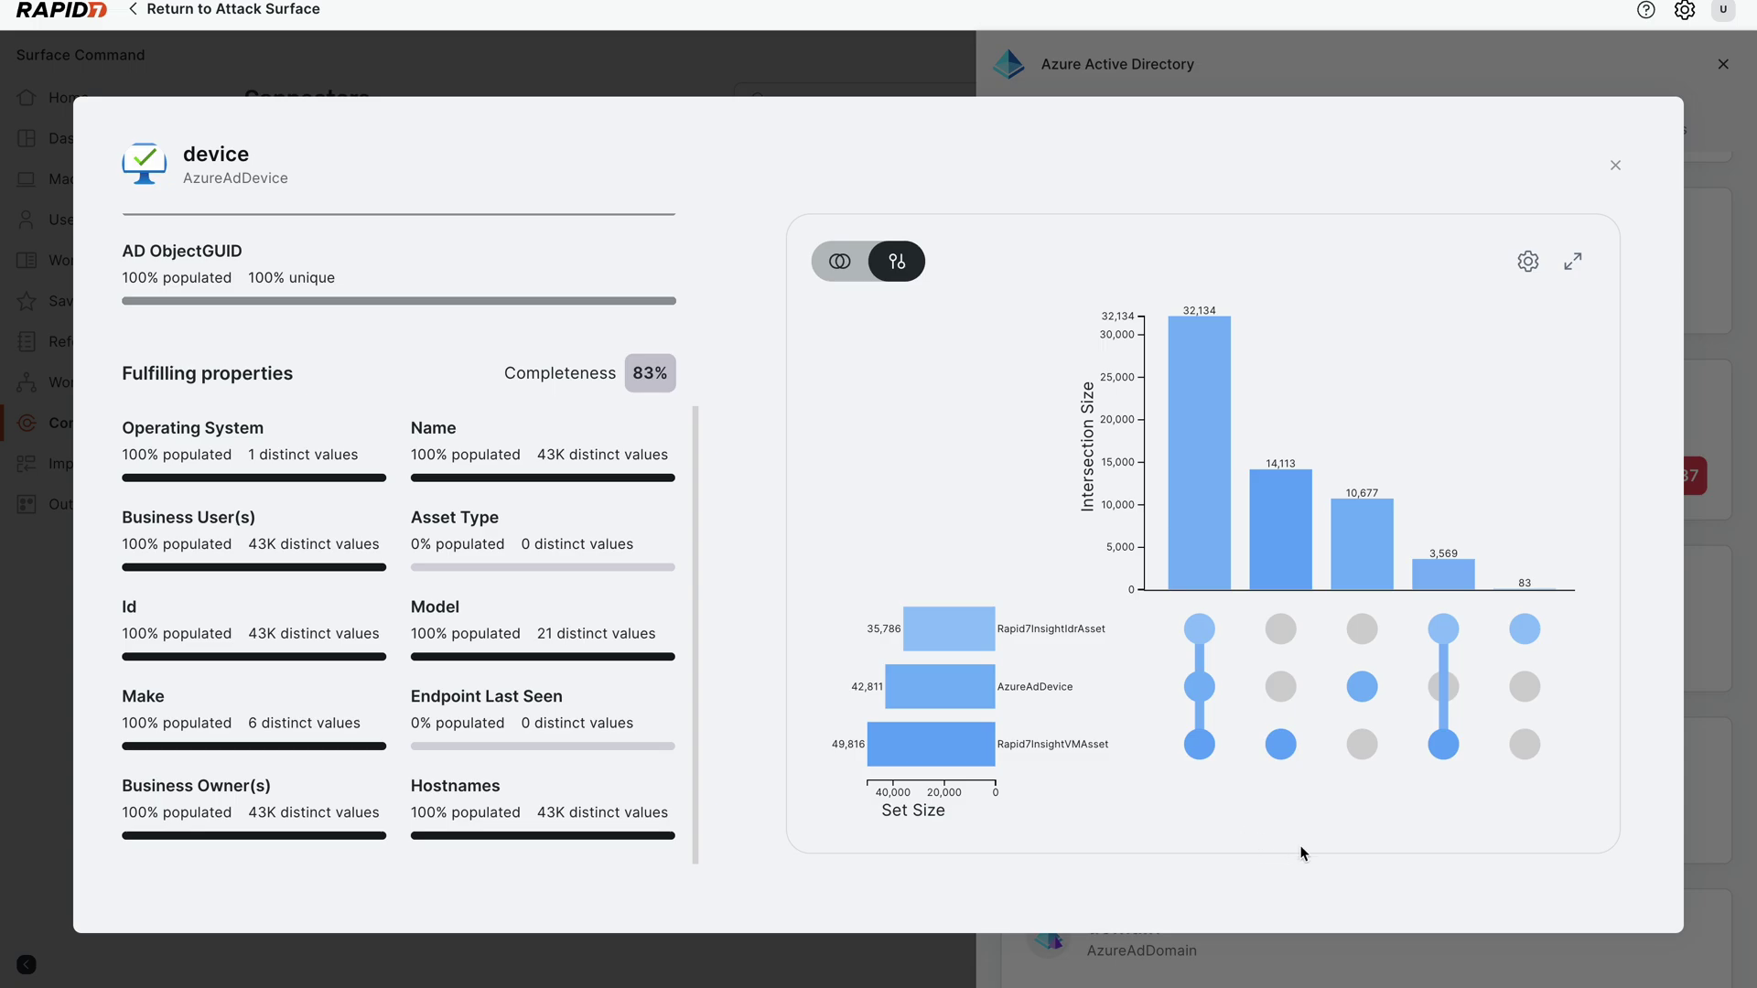
# Check the UpSet chart settings without changing sources, then close the device correlation details
pyautogui.click(1529, 262)
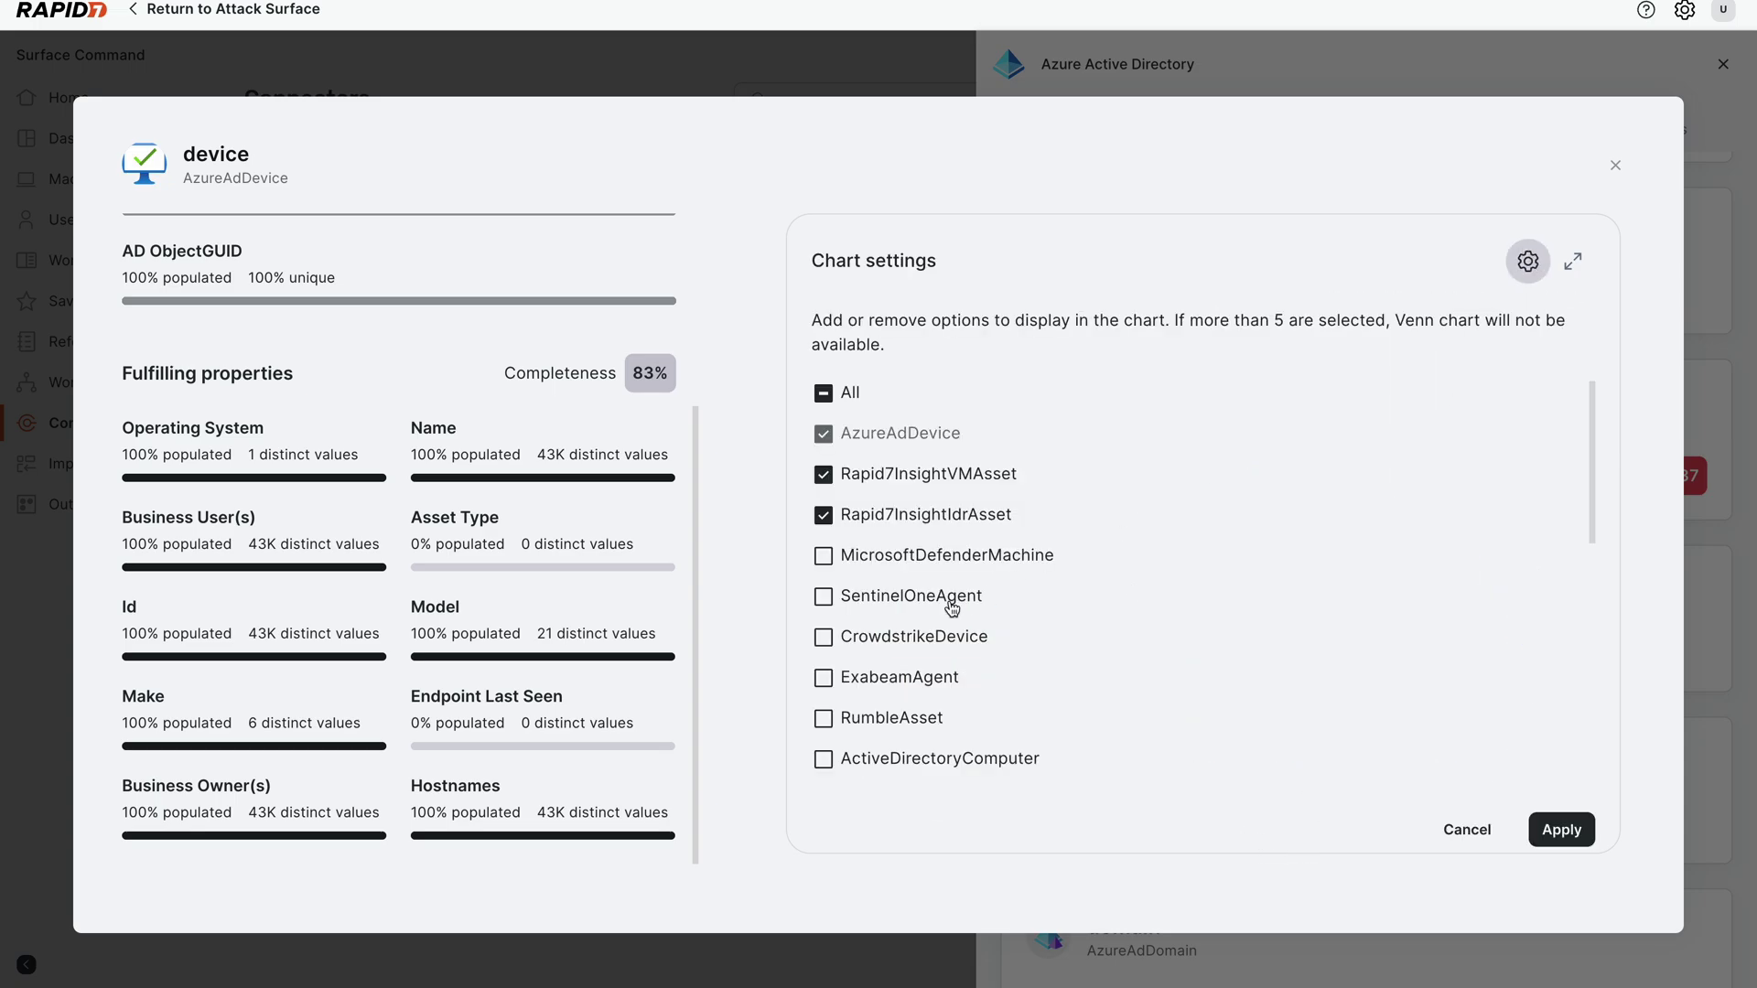
pyautogui.click(1467, 830)
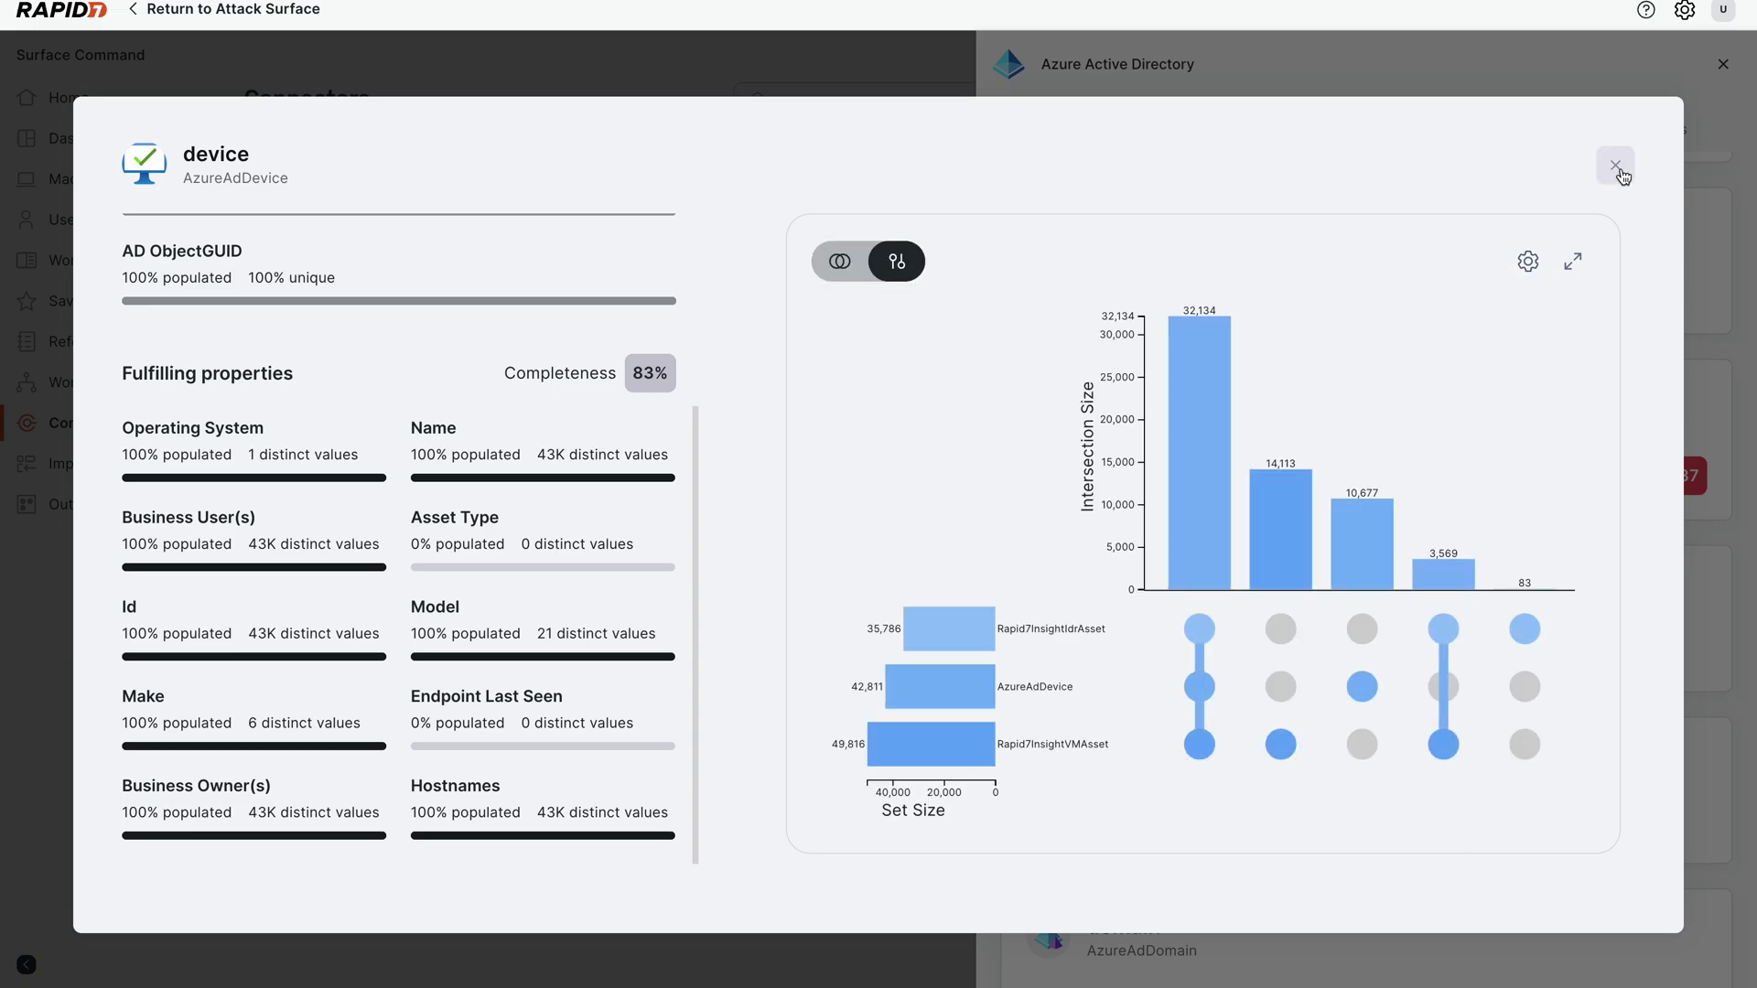
pyautogui.click(1615, 165)
# Show the Hubspot_Enterprise.nc.com machine details at full width, leaving the Azure connector panel
pyautogui.click(1724, 64)
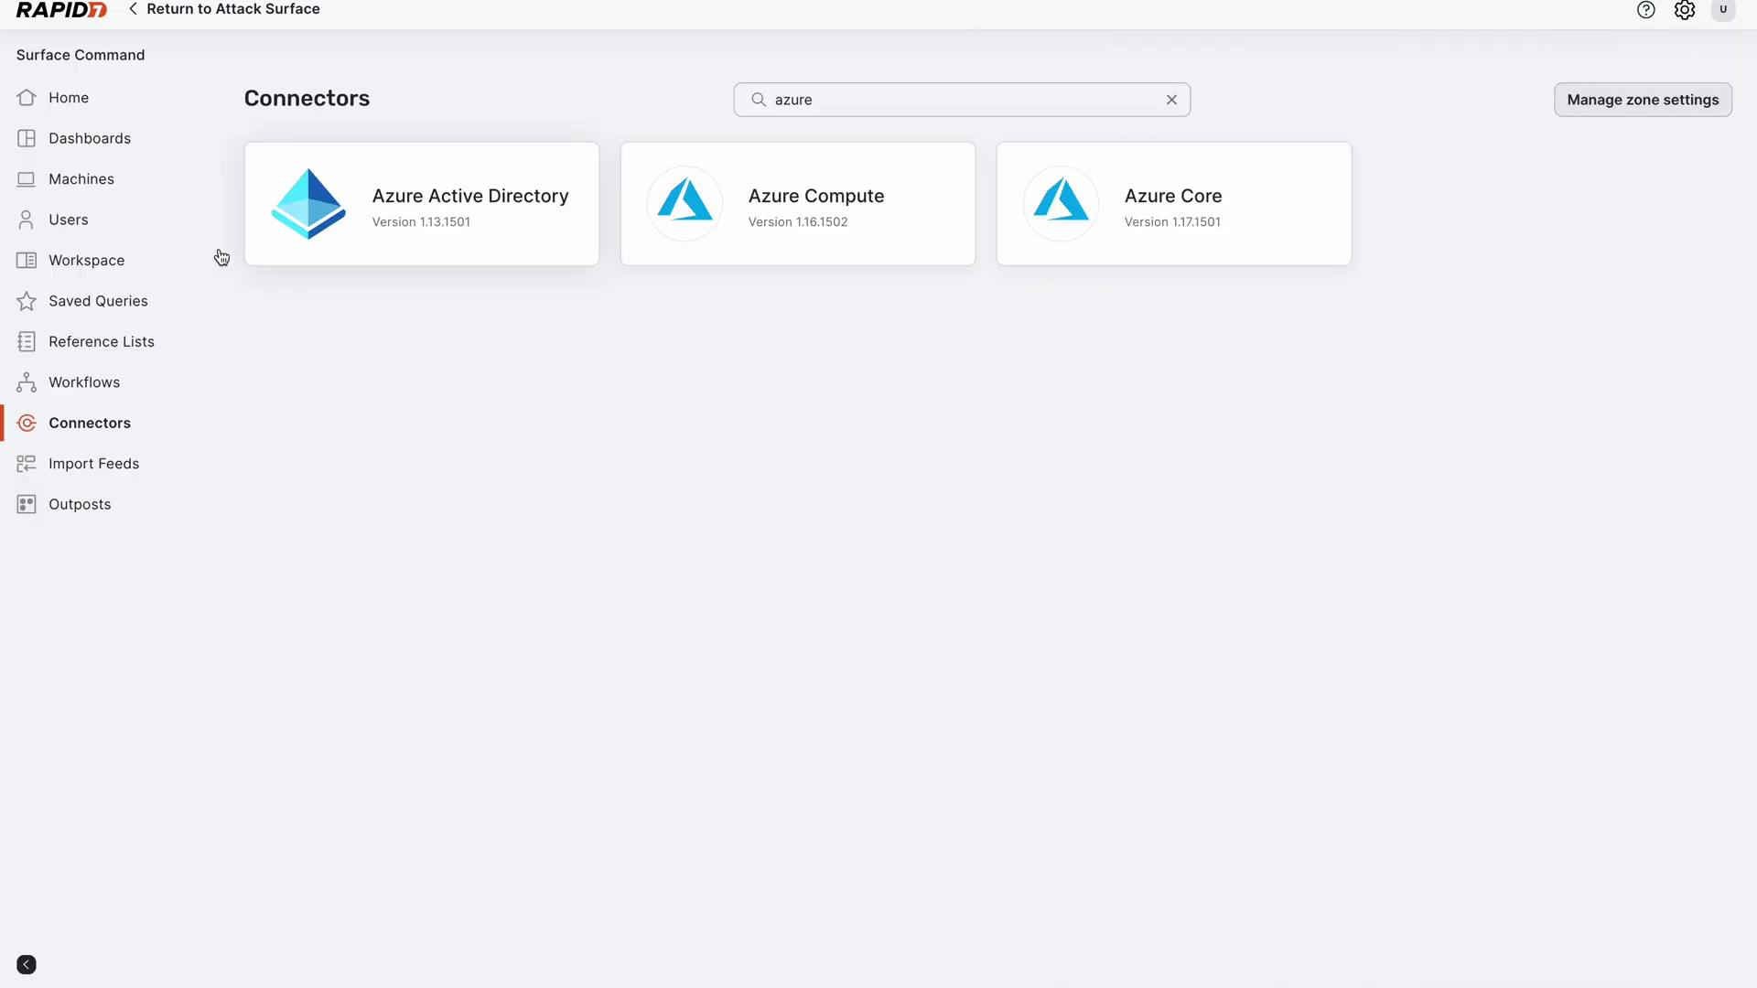
pyautogui.click(129, 180)
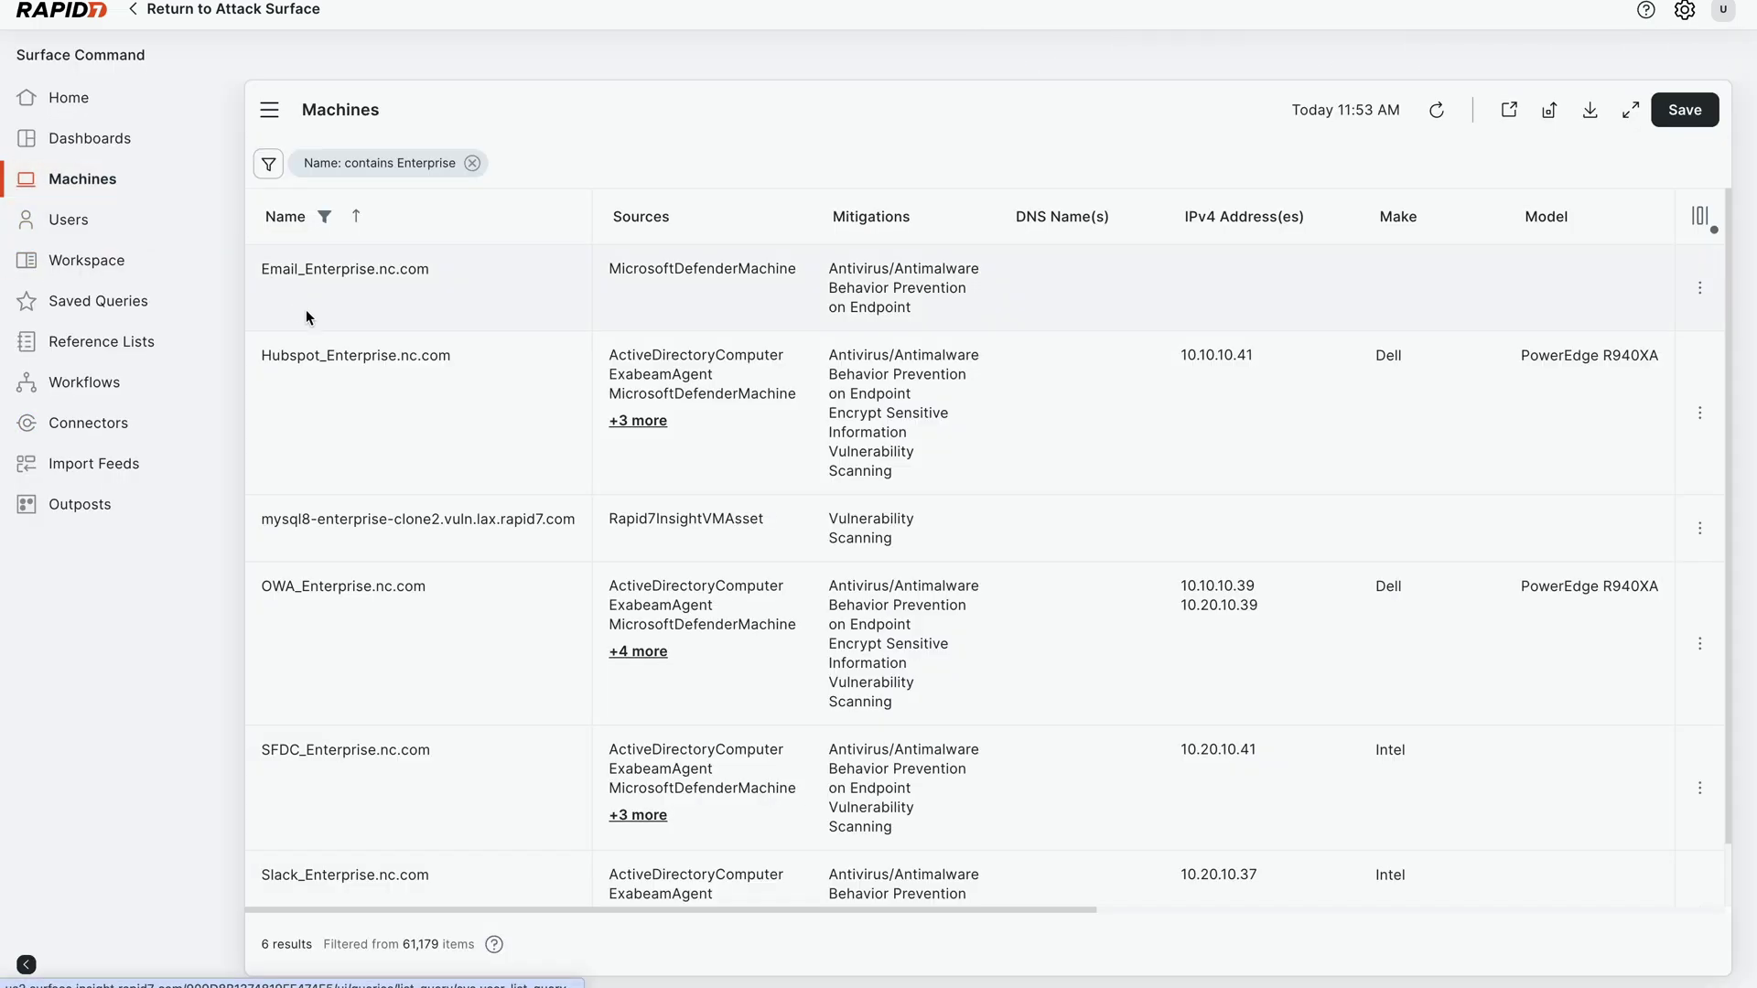
pyautogui.click(379, 365)
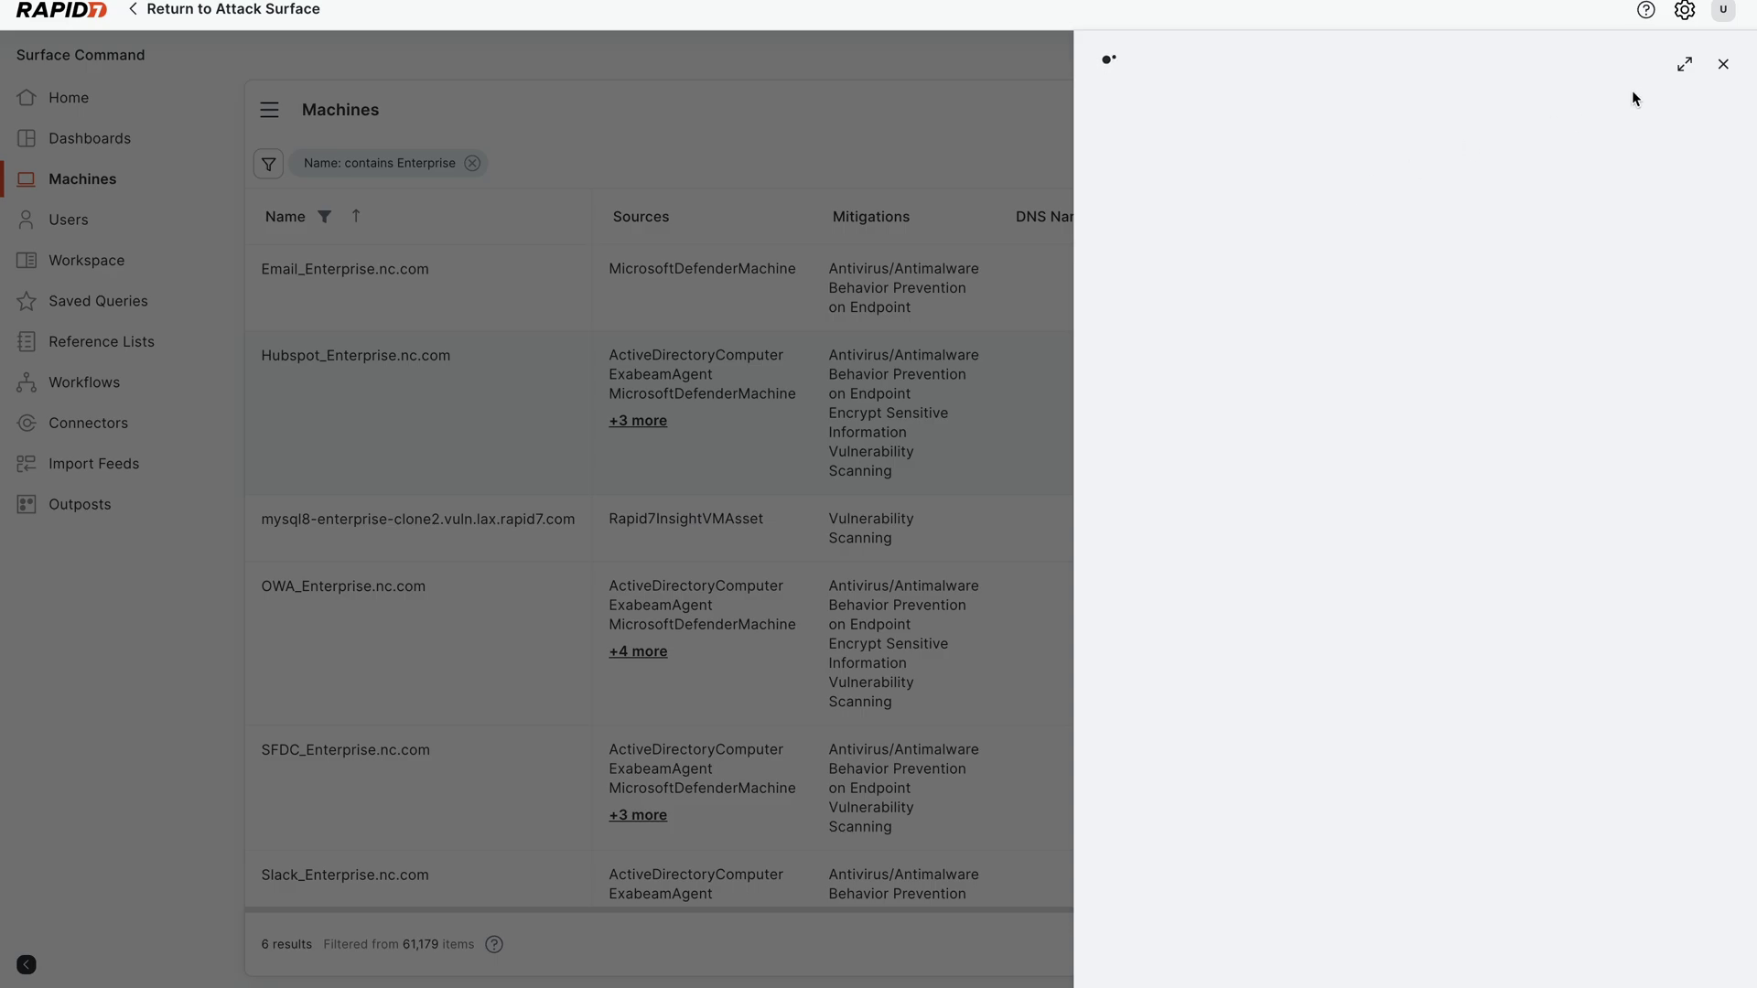
pyautogui.click(1684, 68)
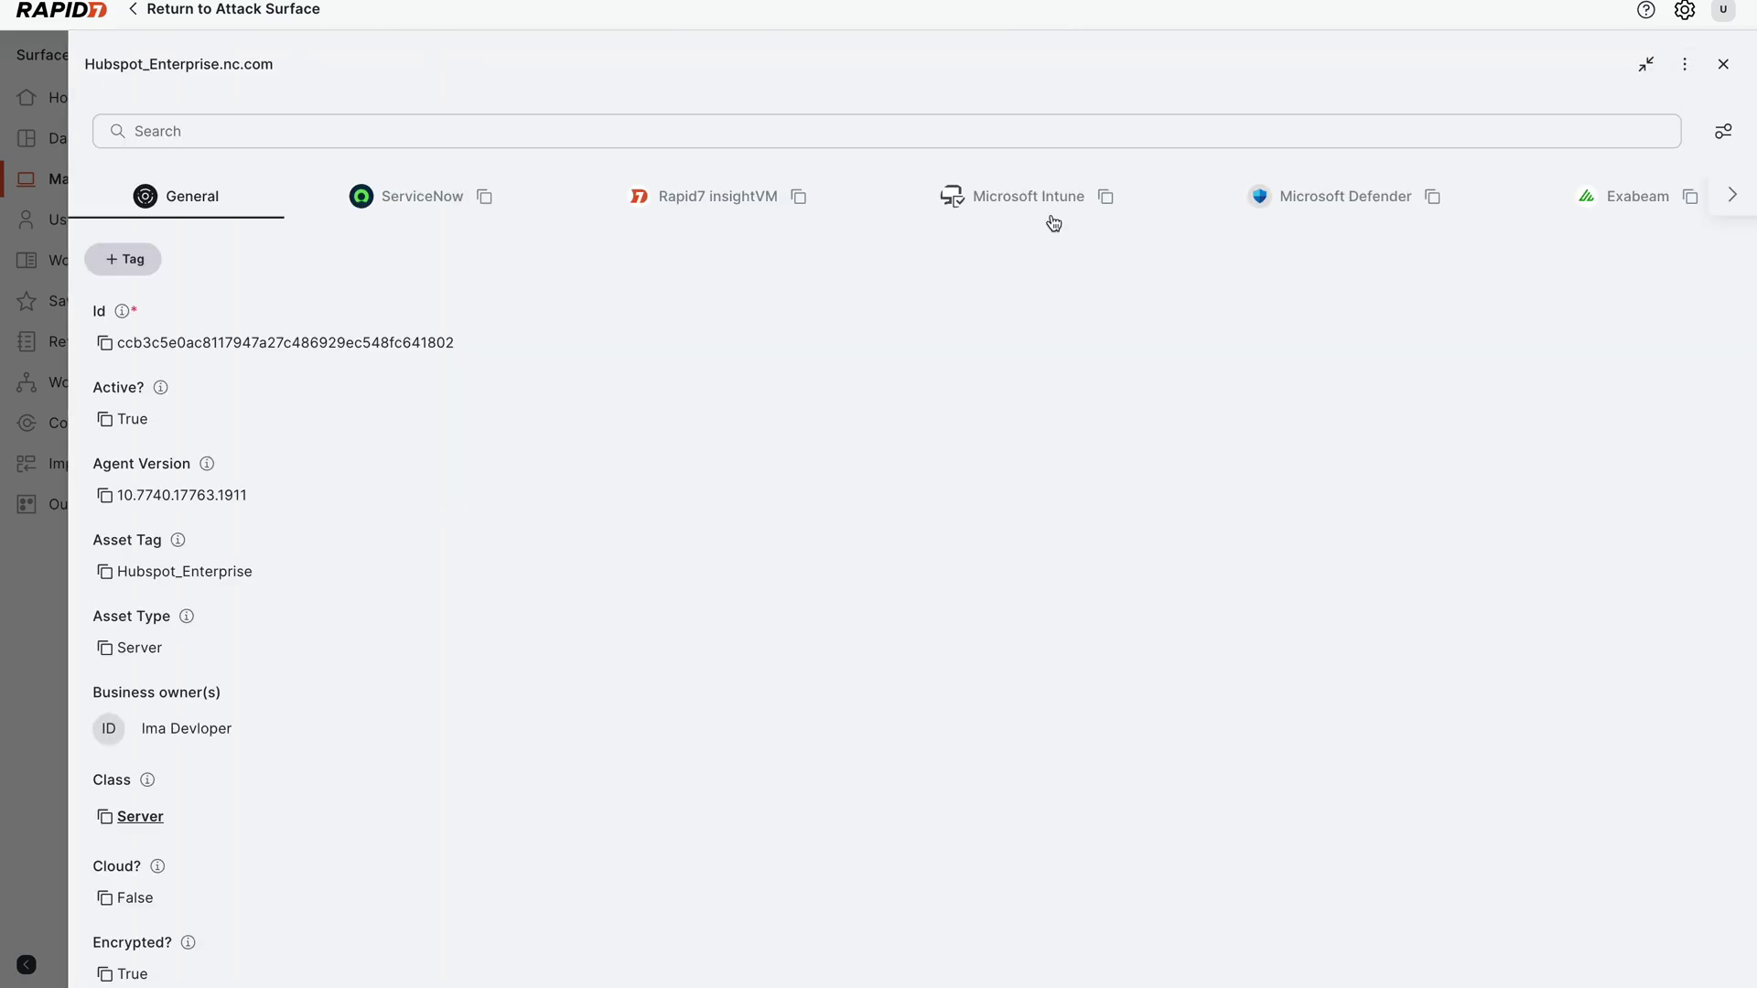
# Review the machine's ServiceNow, Rapid7 insightVM, Microsoft Intune, Microsoft Defender and Active Directory records
pyautogui.click(414, 206)
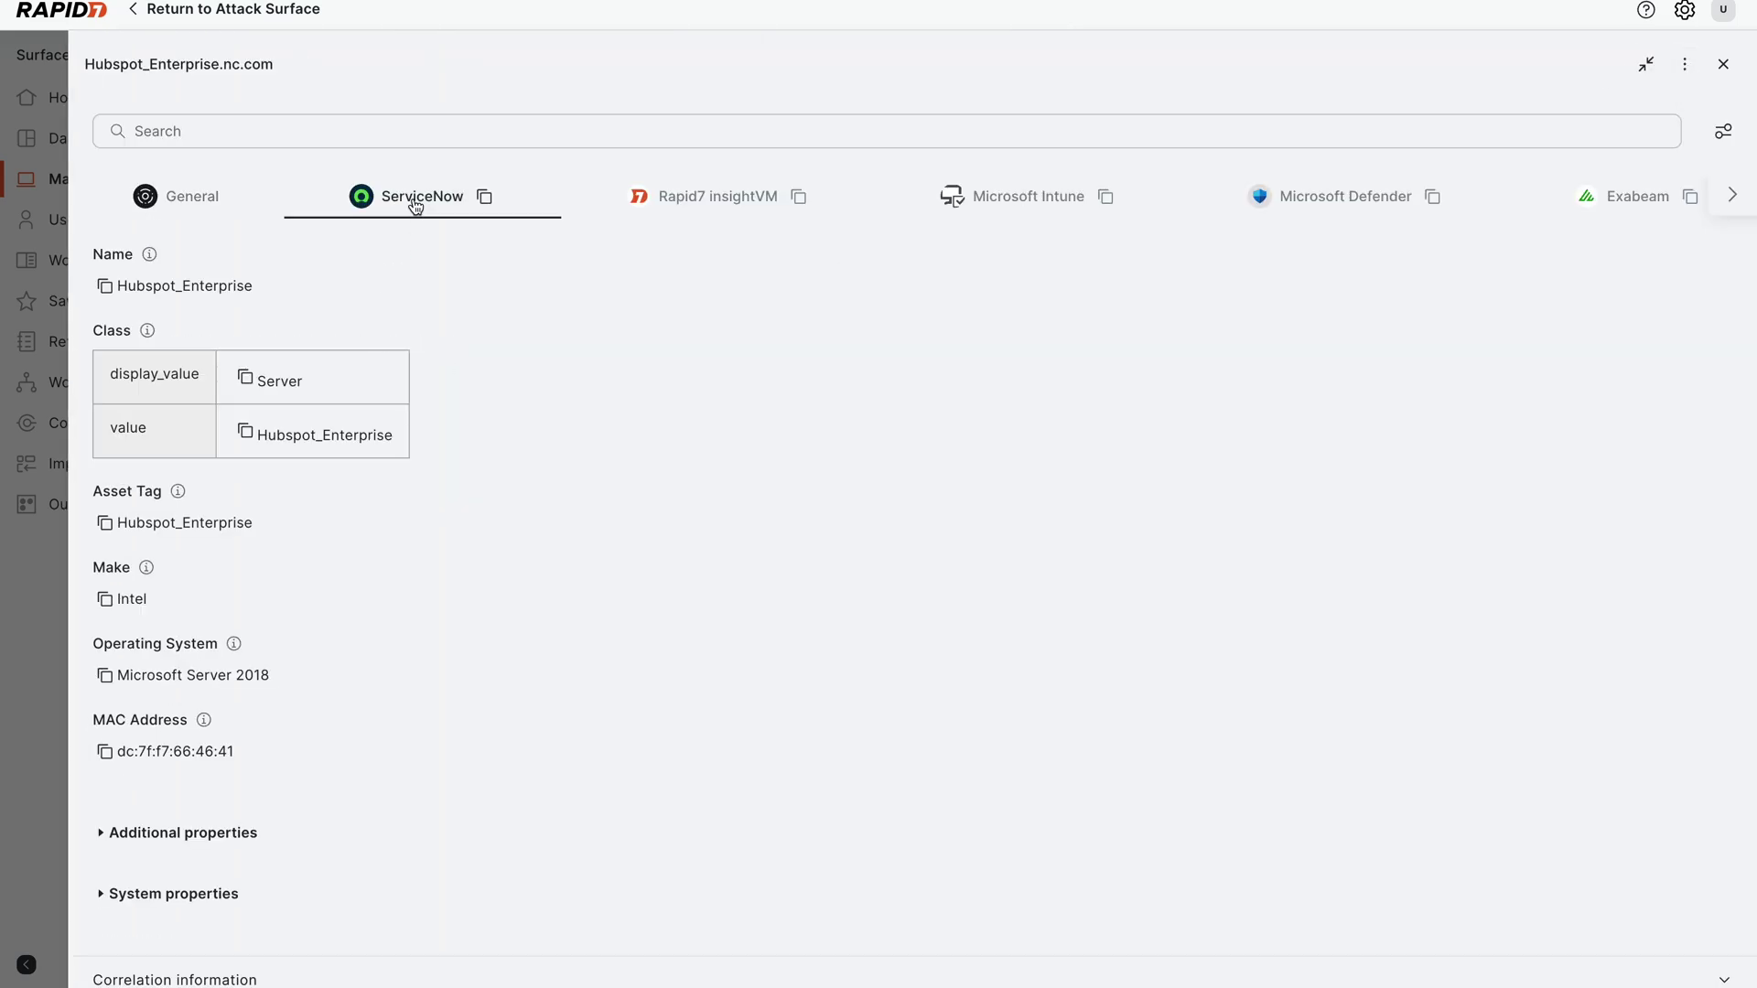
pyautogui.click(735, 207)
pyautogui.click(1014, 203)
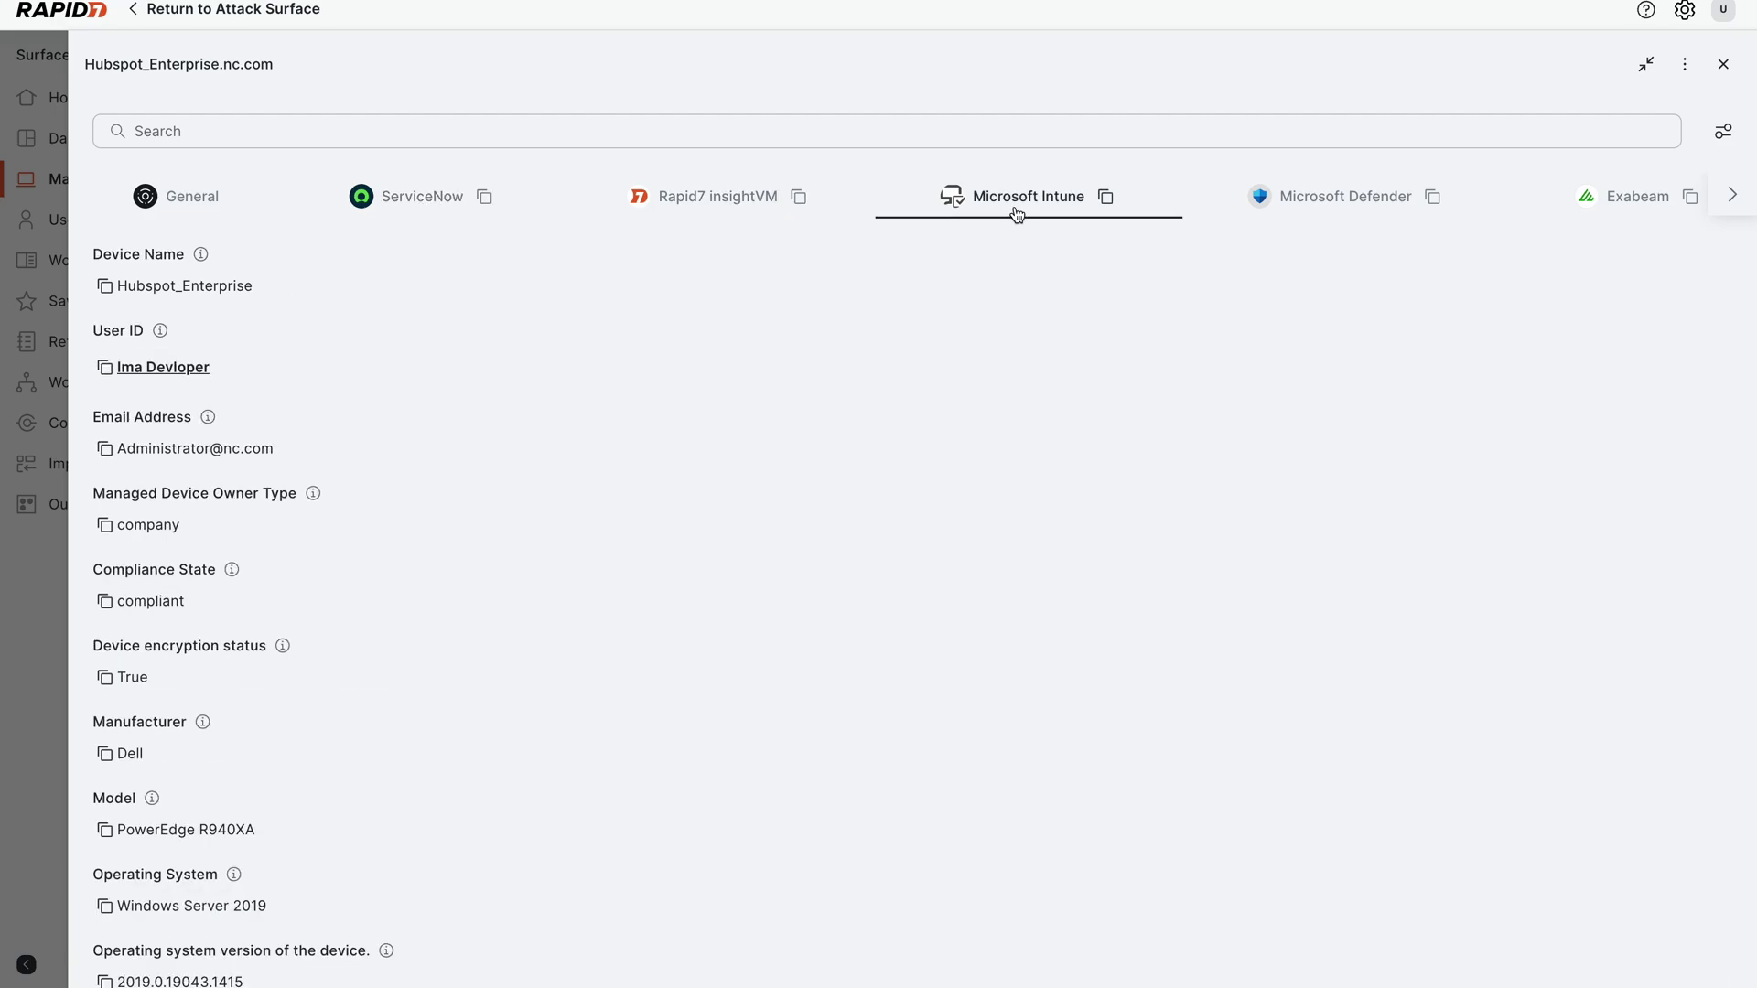
pyautogui.click(1330, 194)
pyautogui.click(1737, 194)
pyautogui.click(1737, 194)
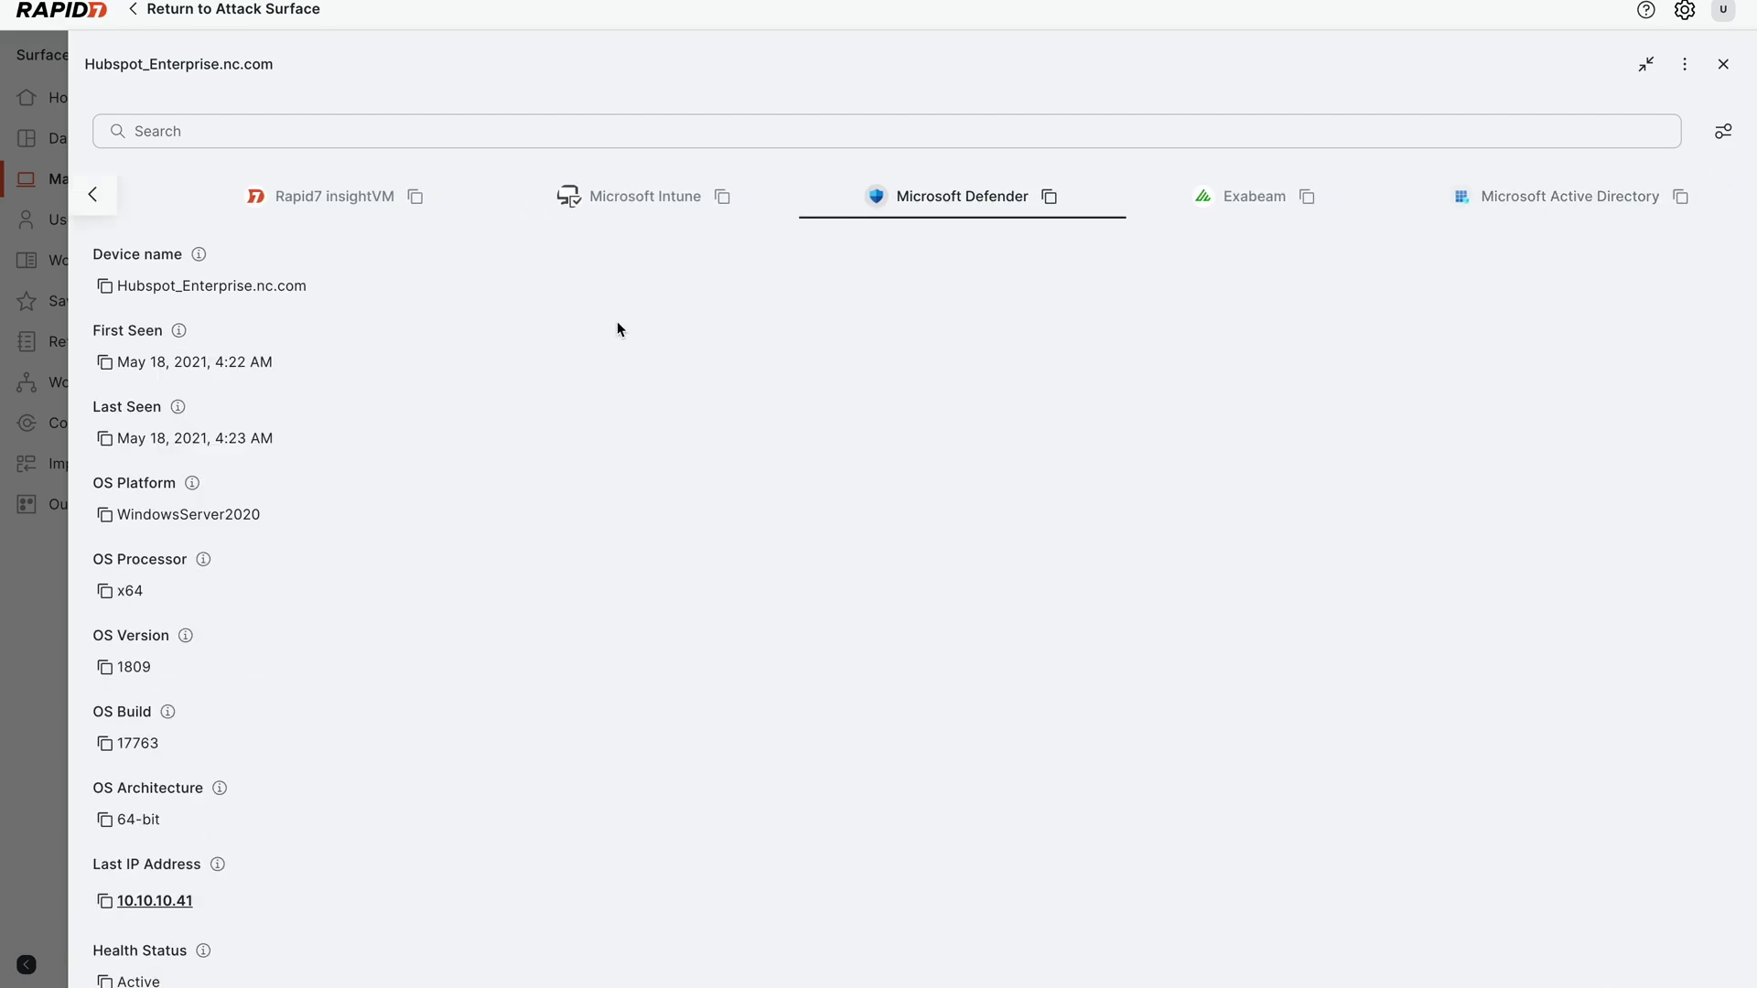
# Expand the Microsoft Defender record's correlation information to show keys like MacAddr.value
pyautogui.click(96, 200)
pyautogui.click(96, 200)
pyautogui.scroll(-5, 244, 486)
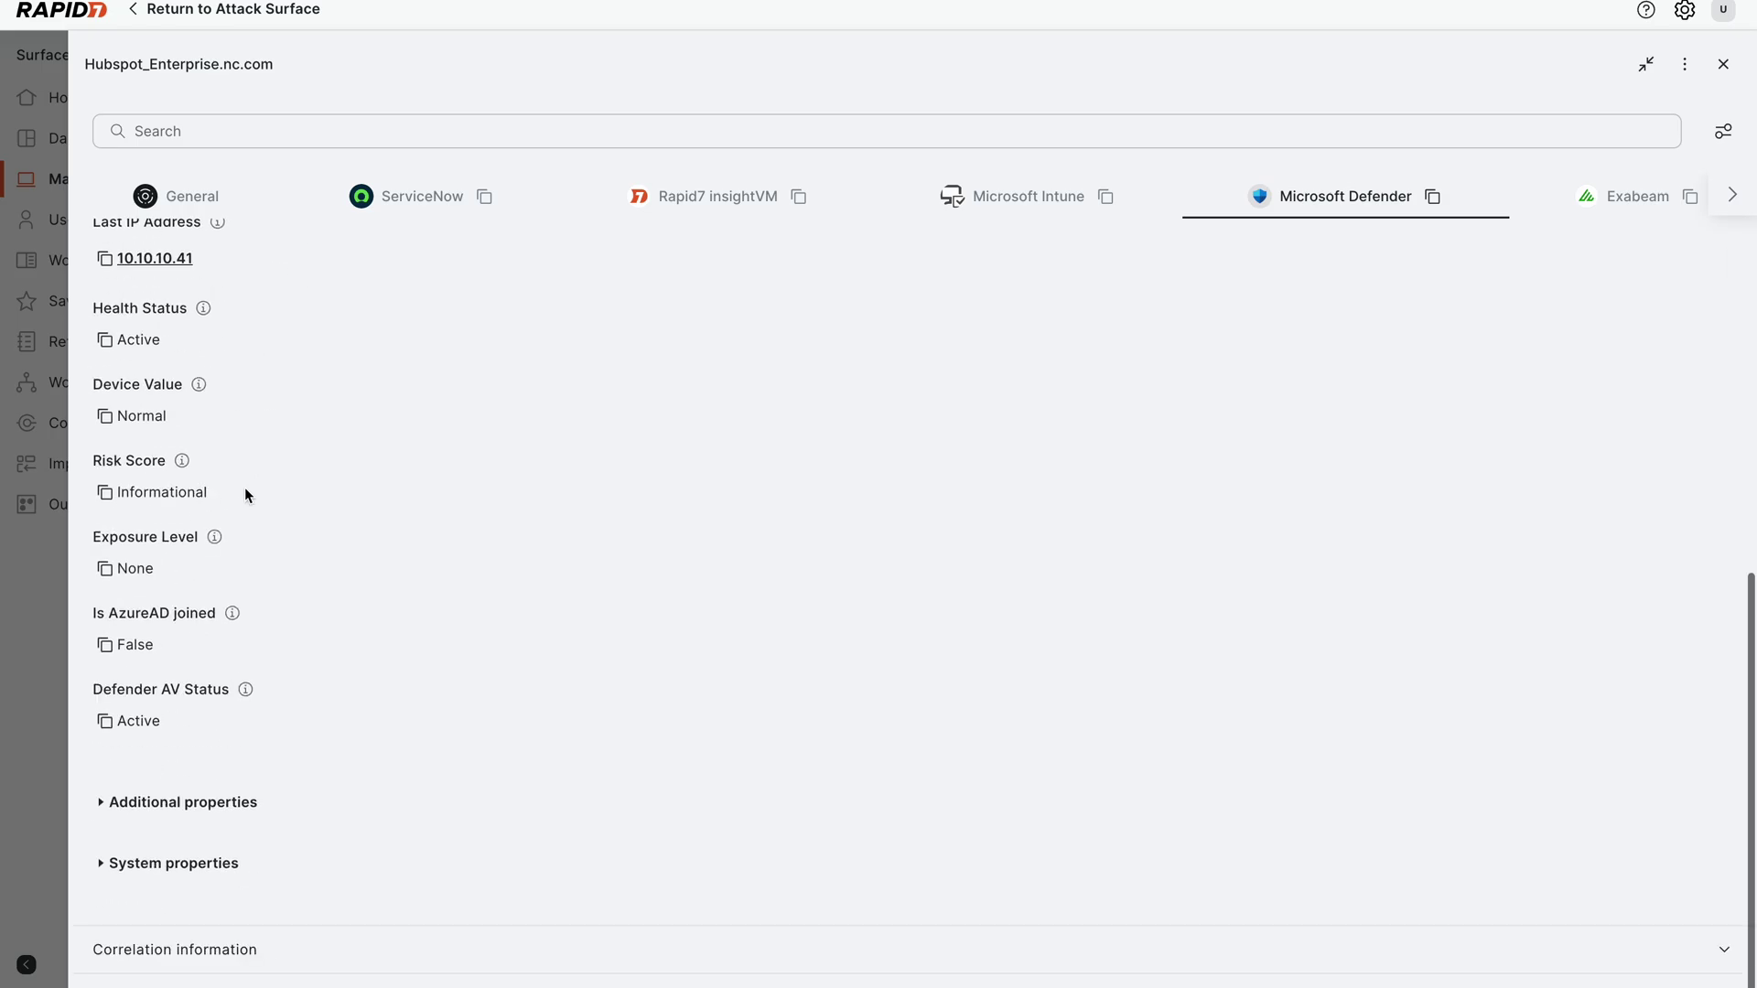
pyautogui.click(163, 942)
pyautogui.scroll(-5, 156, 941)
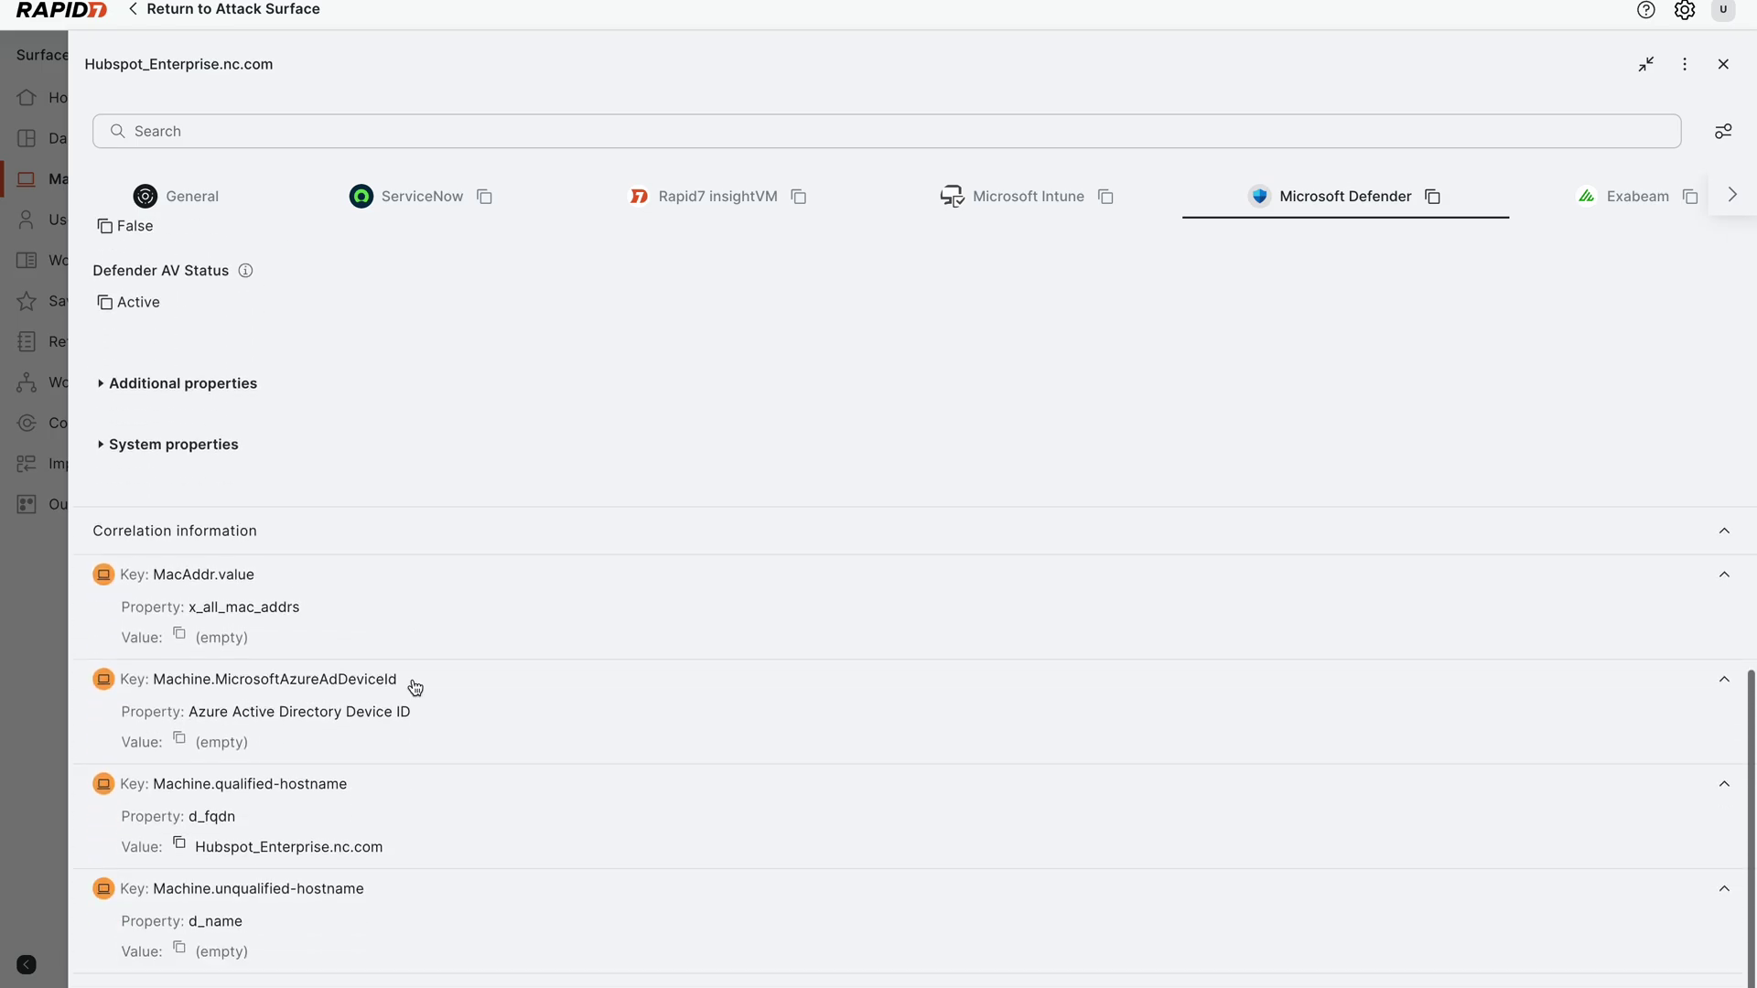
# Expand the merged correlation information on the machine's General tab
pyautogui.click(201, 194)
pyautogui.scroll(-10, 253, 632)
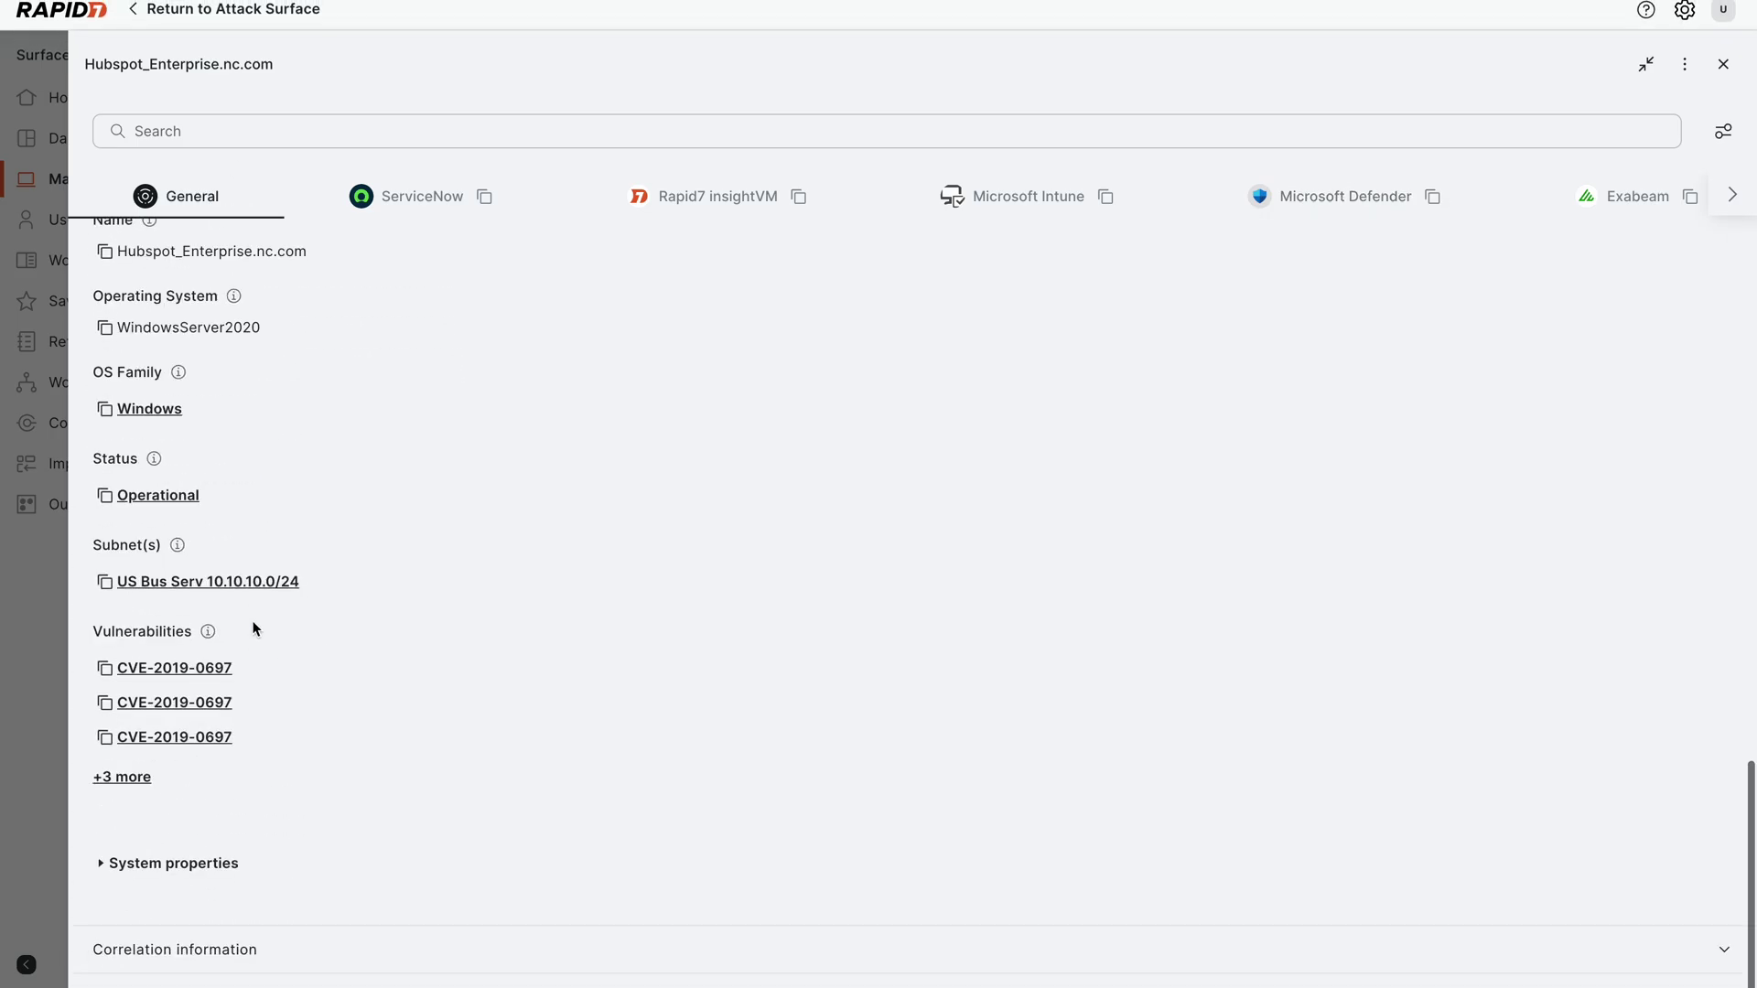
pyautogui.click(197, 952)
pyautogui.scroll(-3, 201, 959)
pyautogui.scroll(-1, 202, 961)
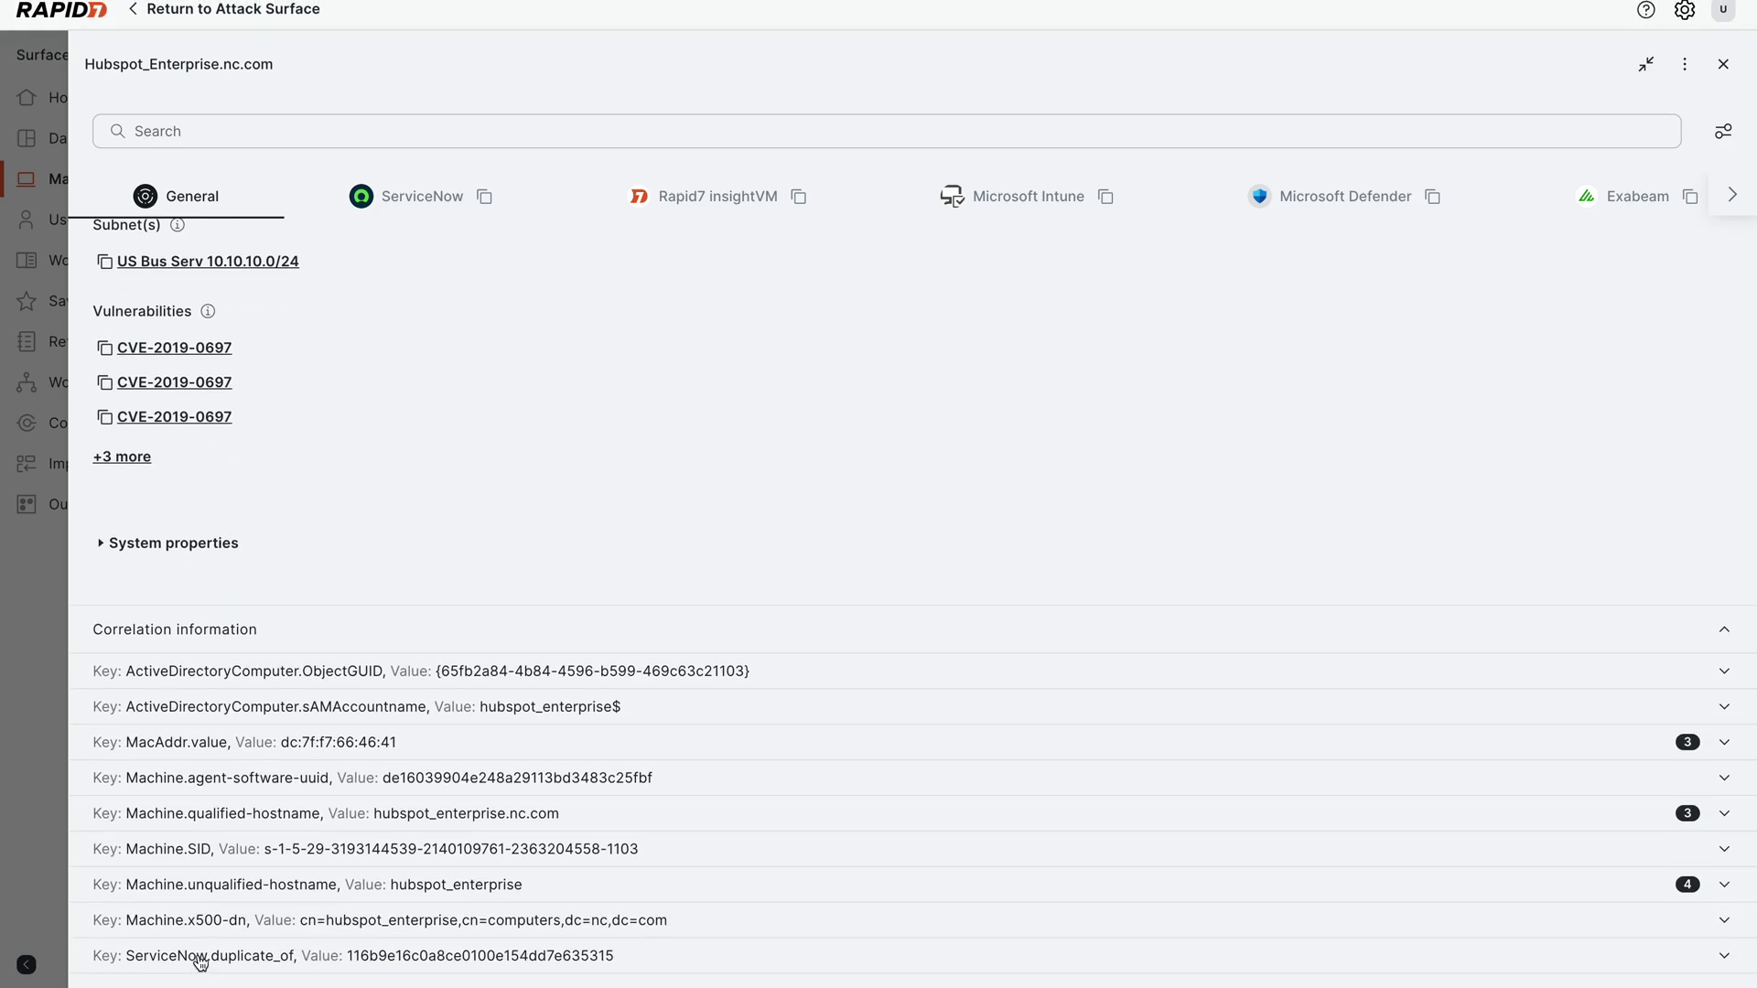
# Check which sources share the MAC address and unqualified hostname, then close the machine details
pyautogui.click(1115, 748)
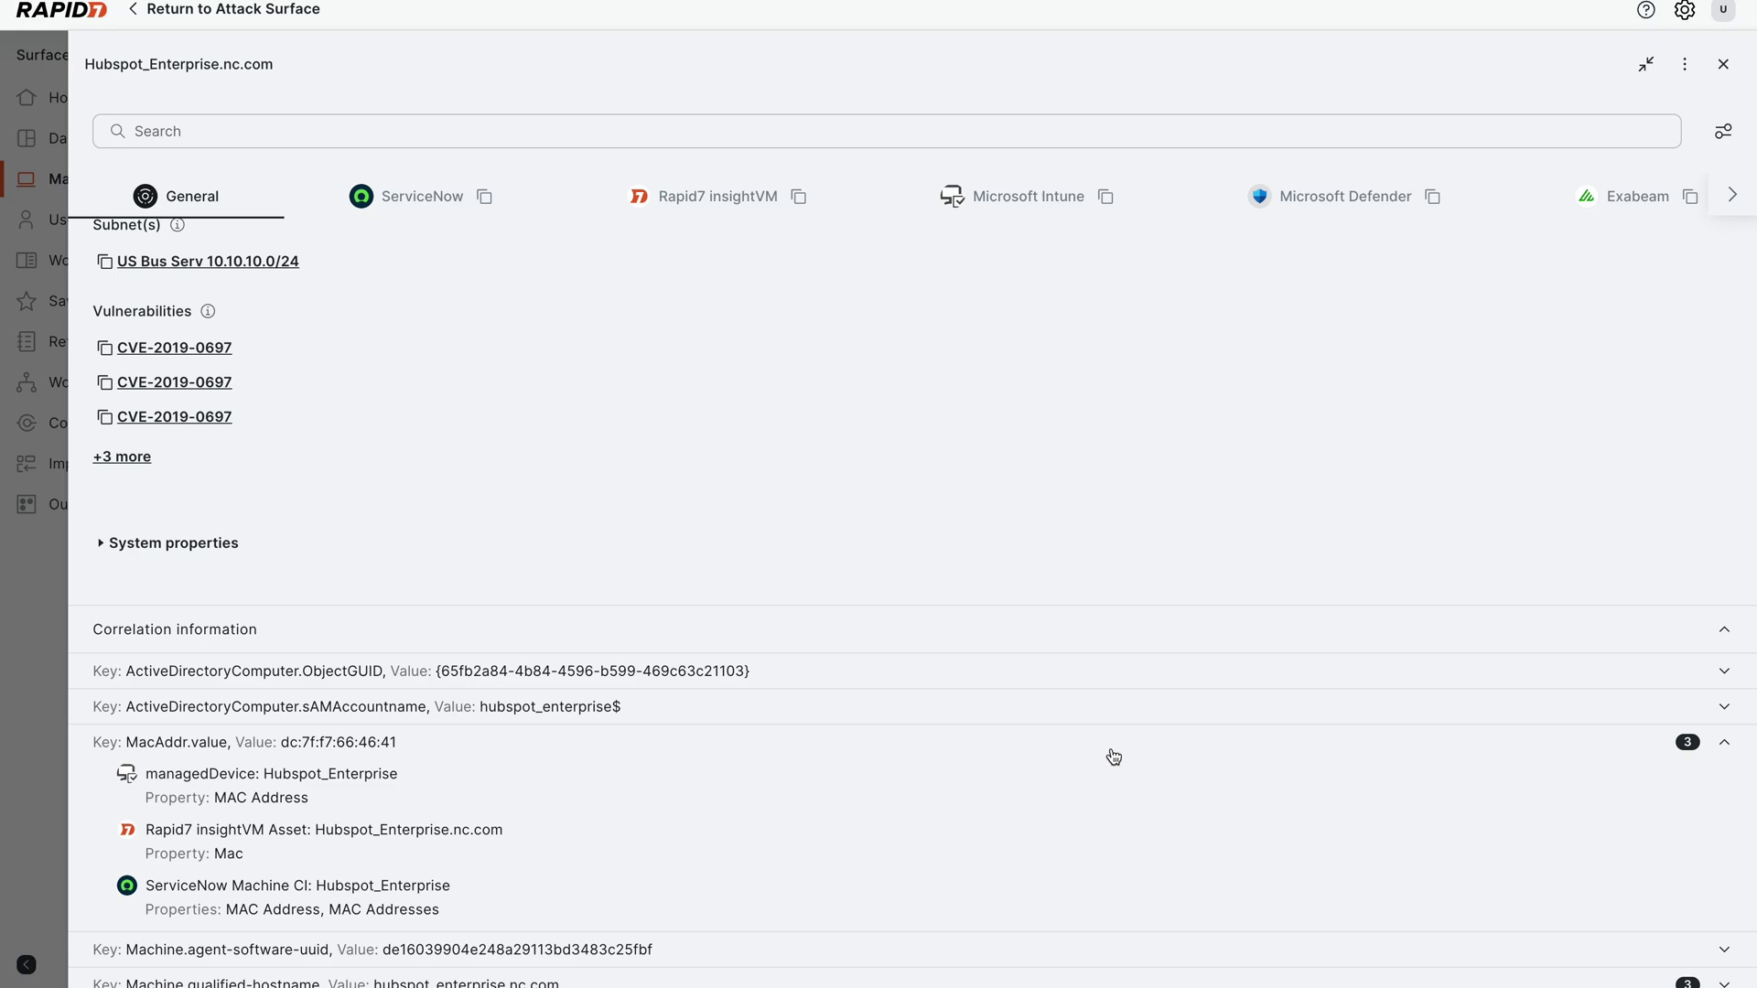
pyautogui.scroll(-3, 549, 915)
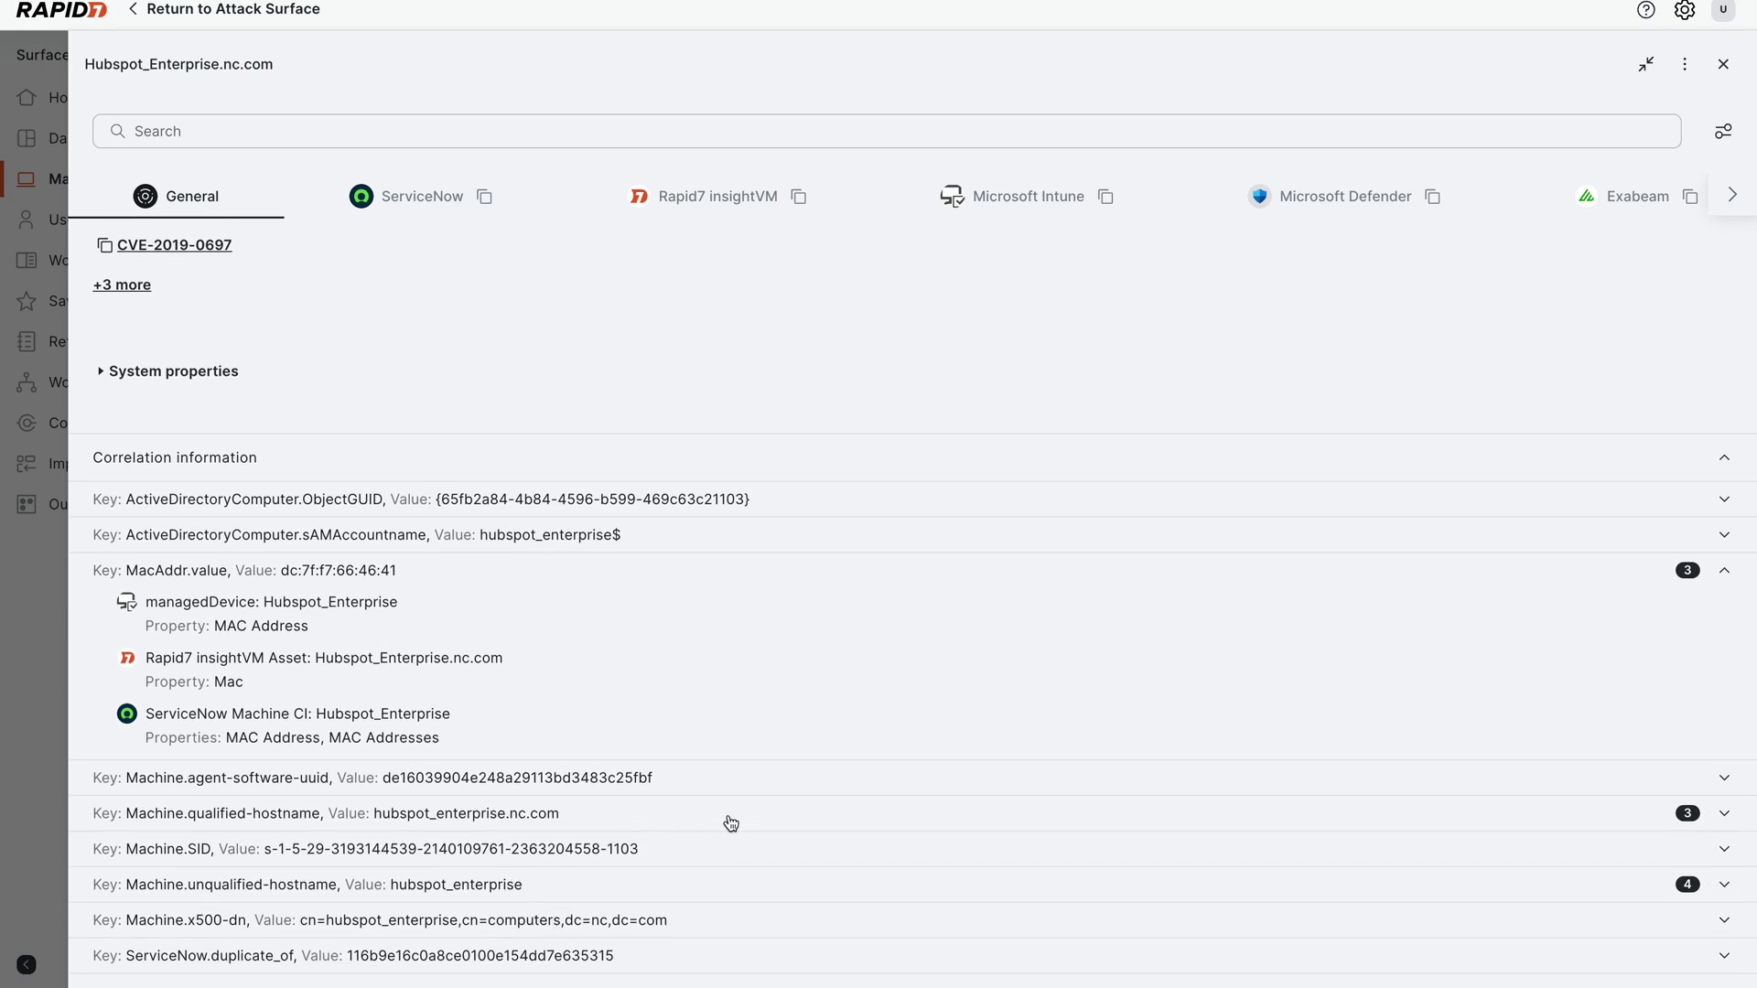
pyautogui.click(701, 889)
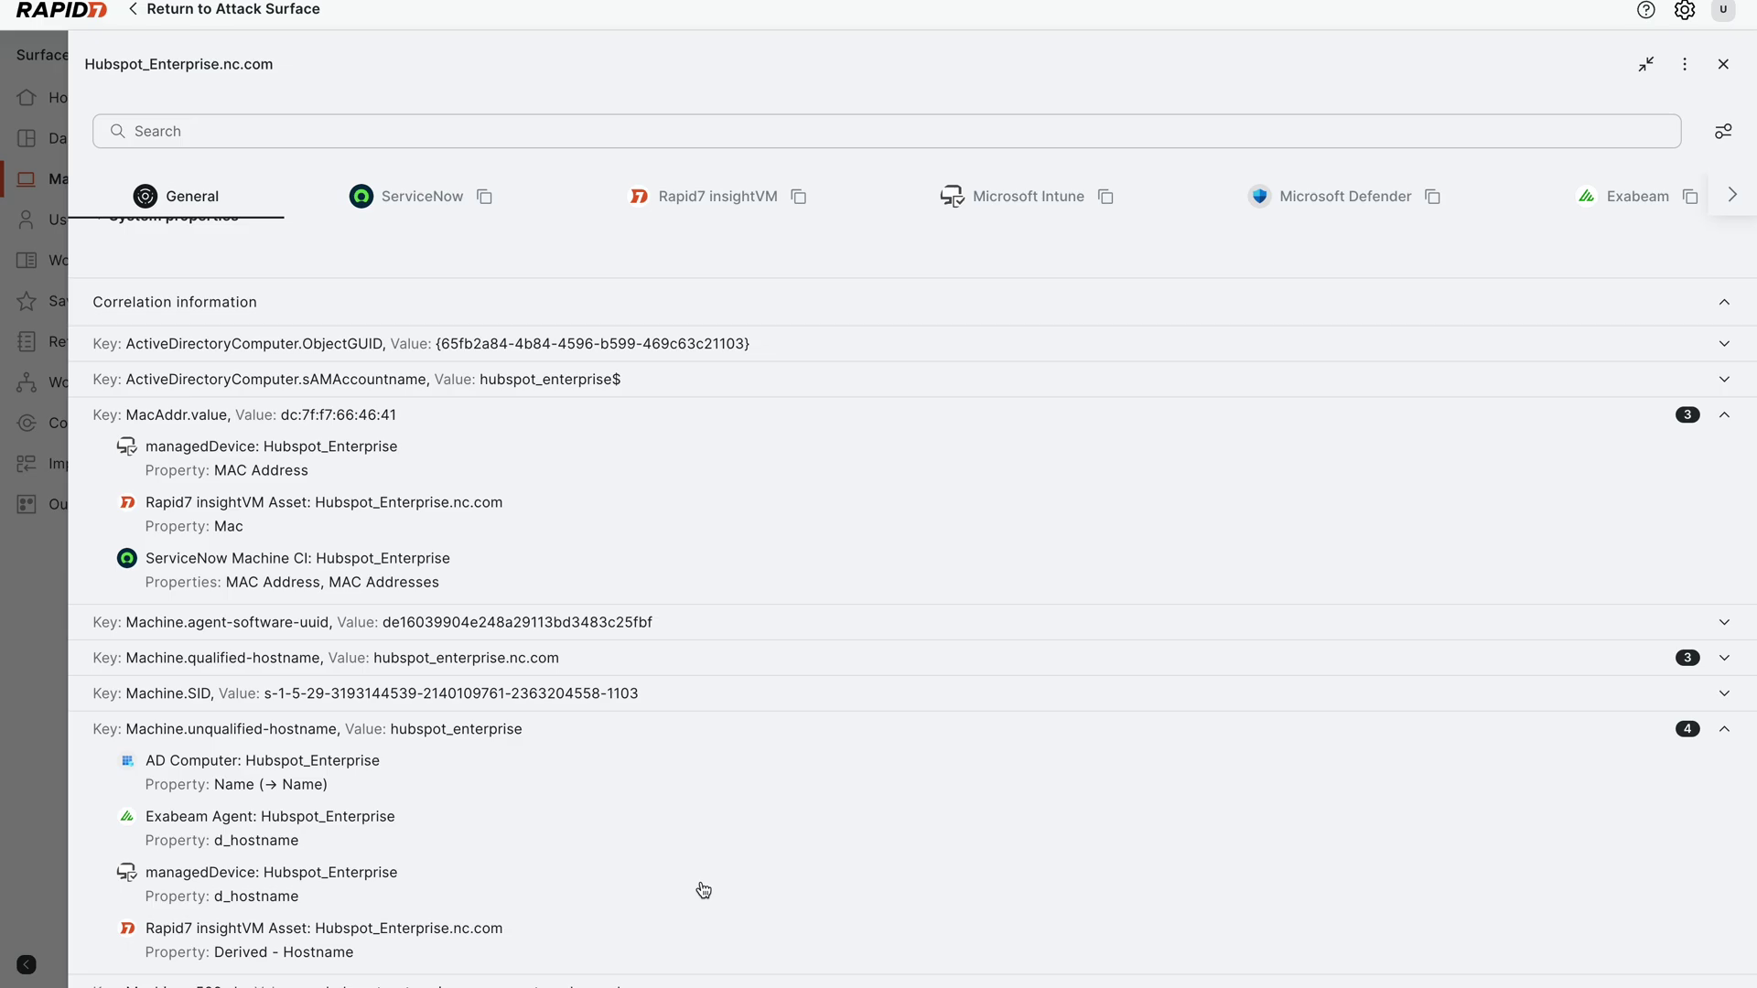
pyautogui.click(1723, 64)
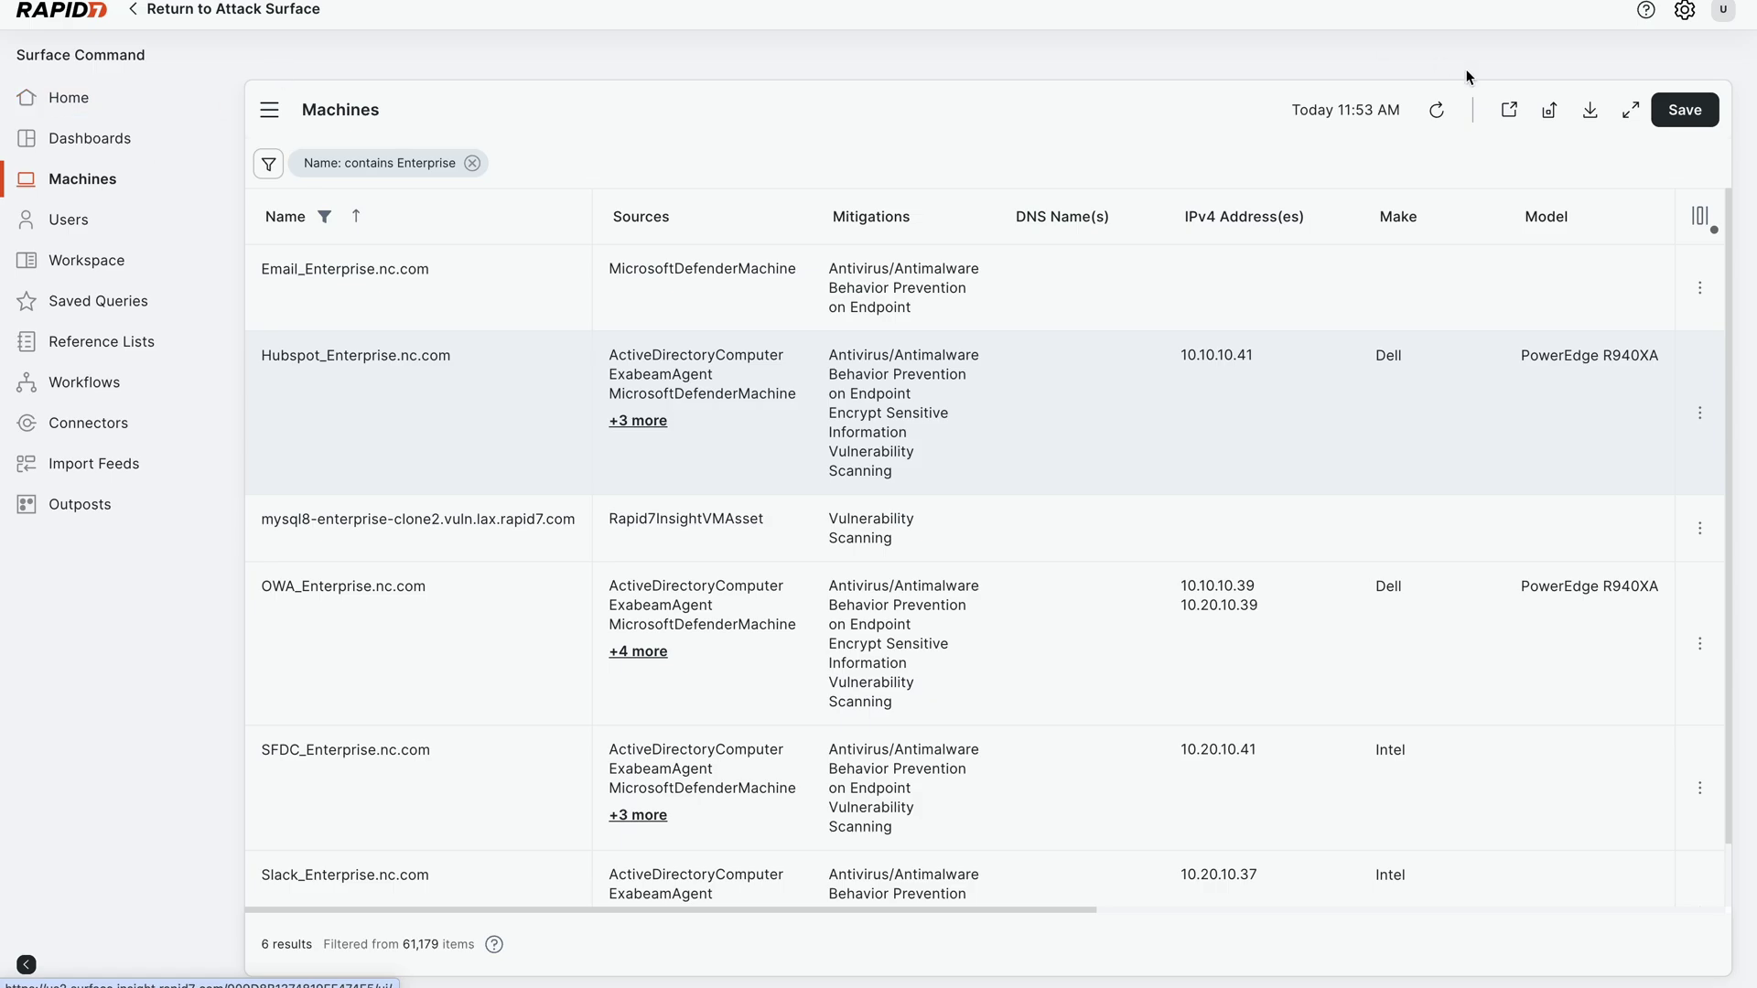
# Go to Settings and show the Unified model explorer graph of Machine, Software, Threat and Cloud Account types
pyautogui.click(1685, 13)
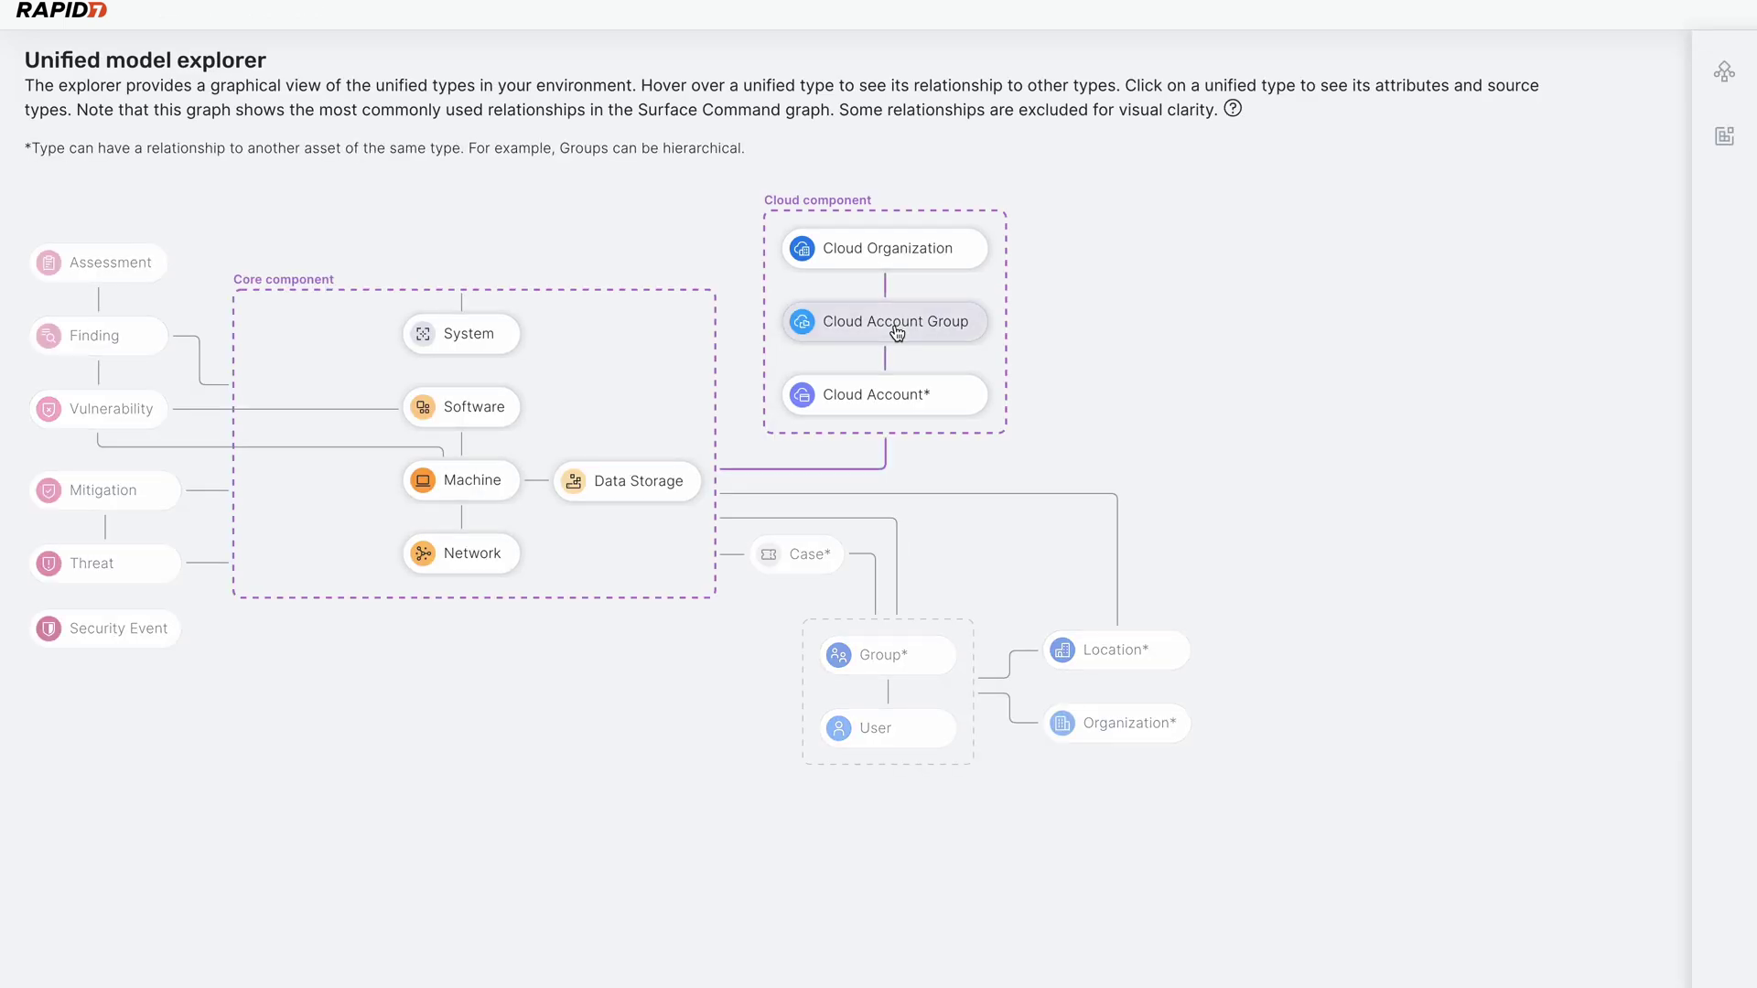
pyautogui.moveTo(896, 333)
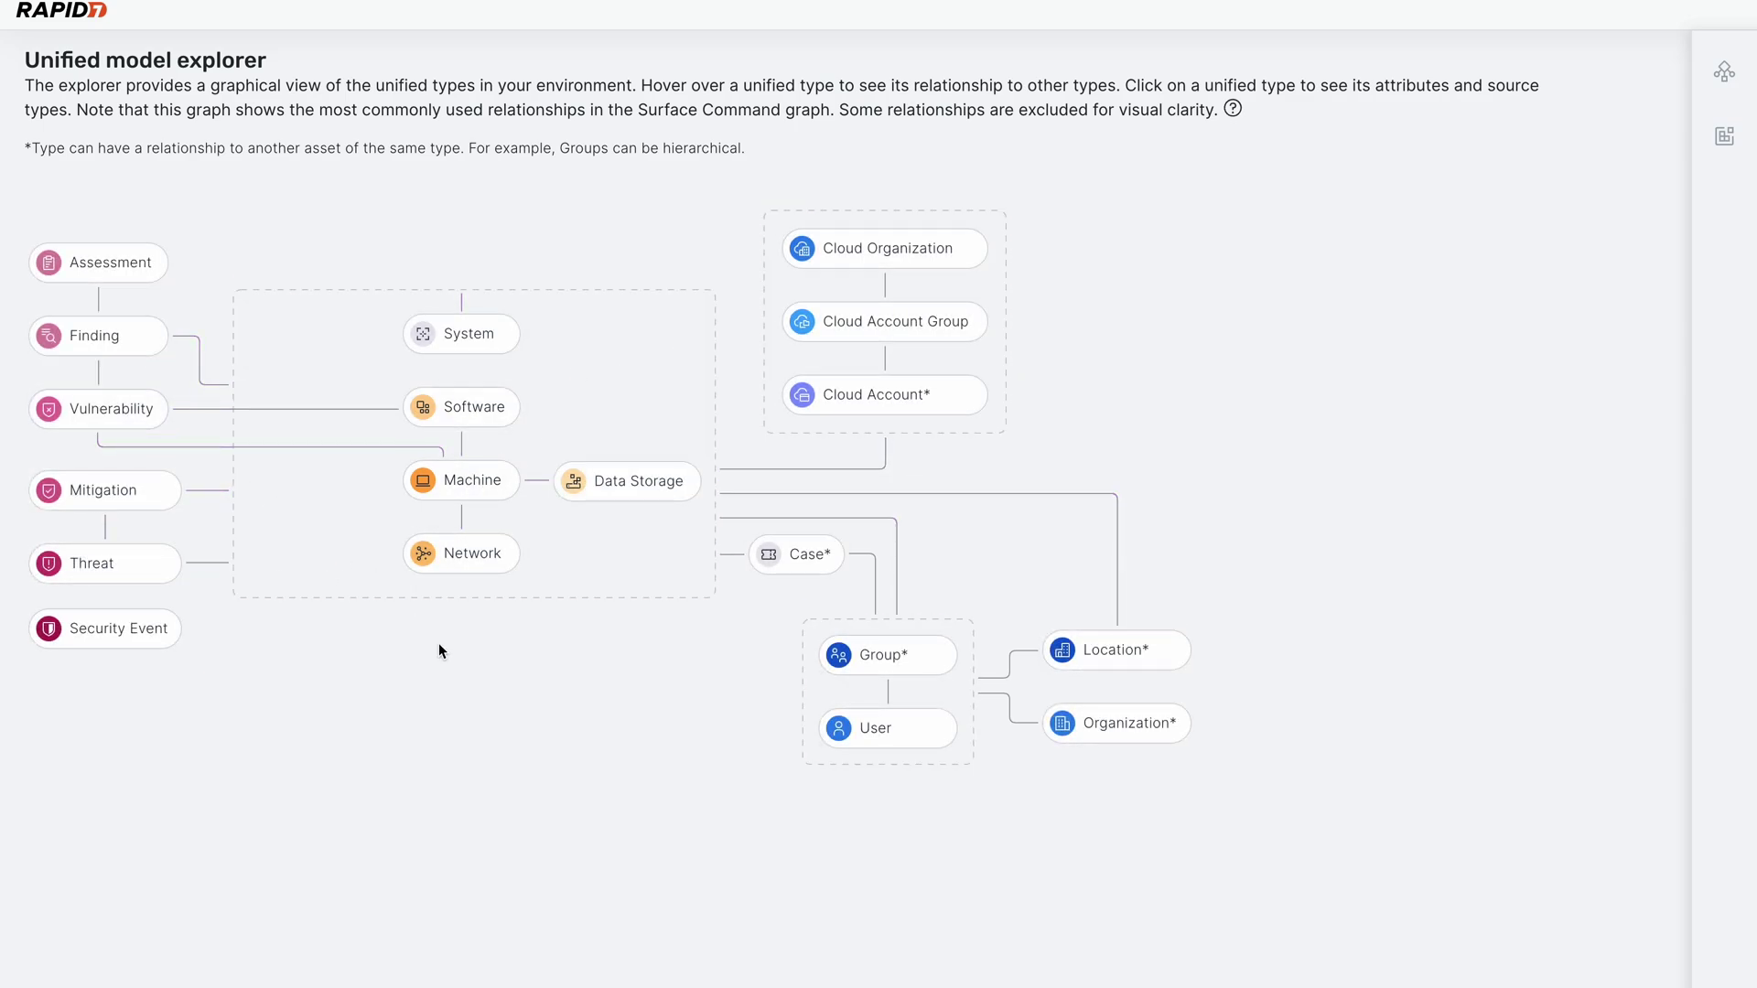
# Select the Machine node to list its properties, such as Active?, Agent Version and CPUs
pyautogui.click(483, 482)
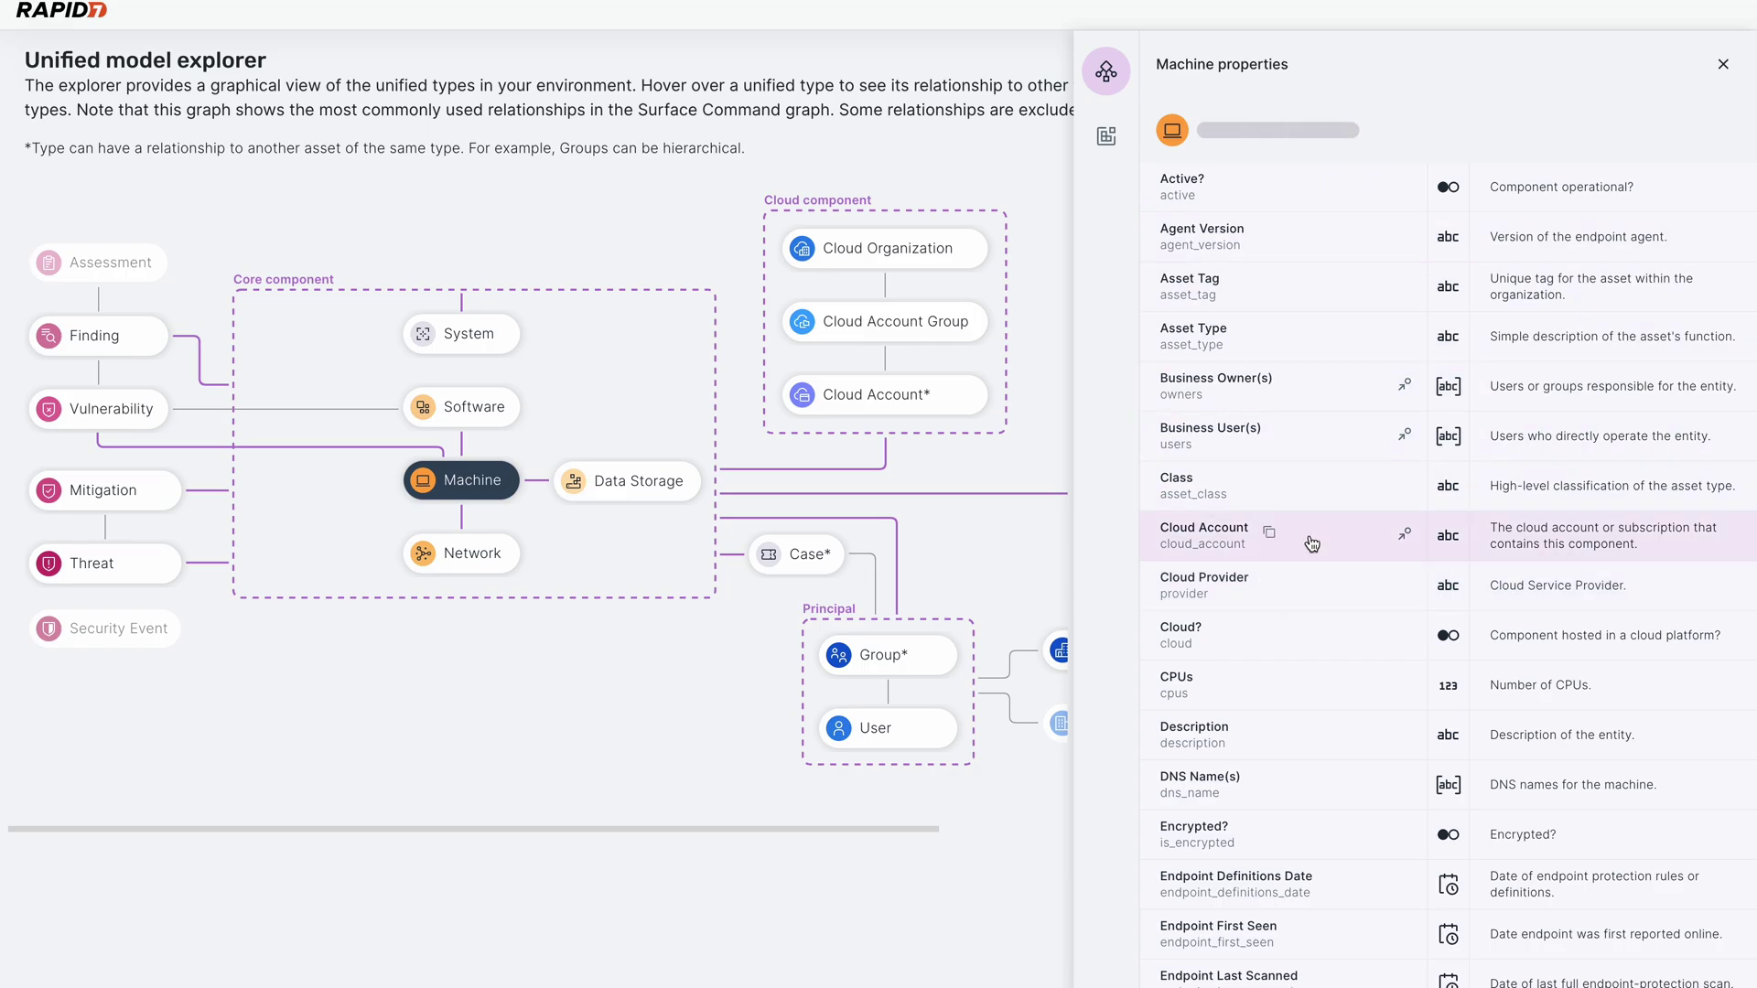
# Drag the device source to the top of the Business User(s) property fulfillment ranking
pyautogui.click(1323, 436)
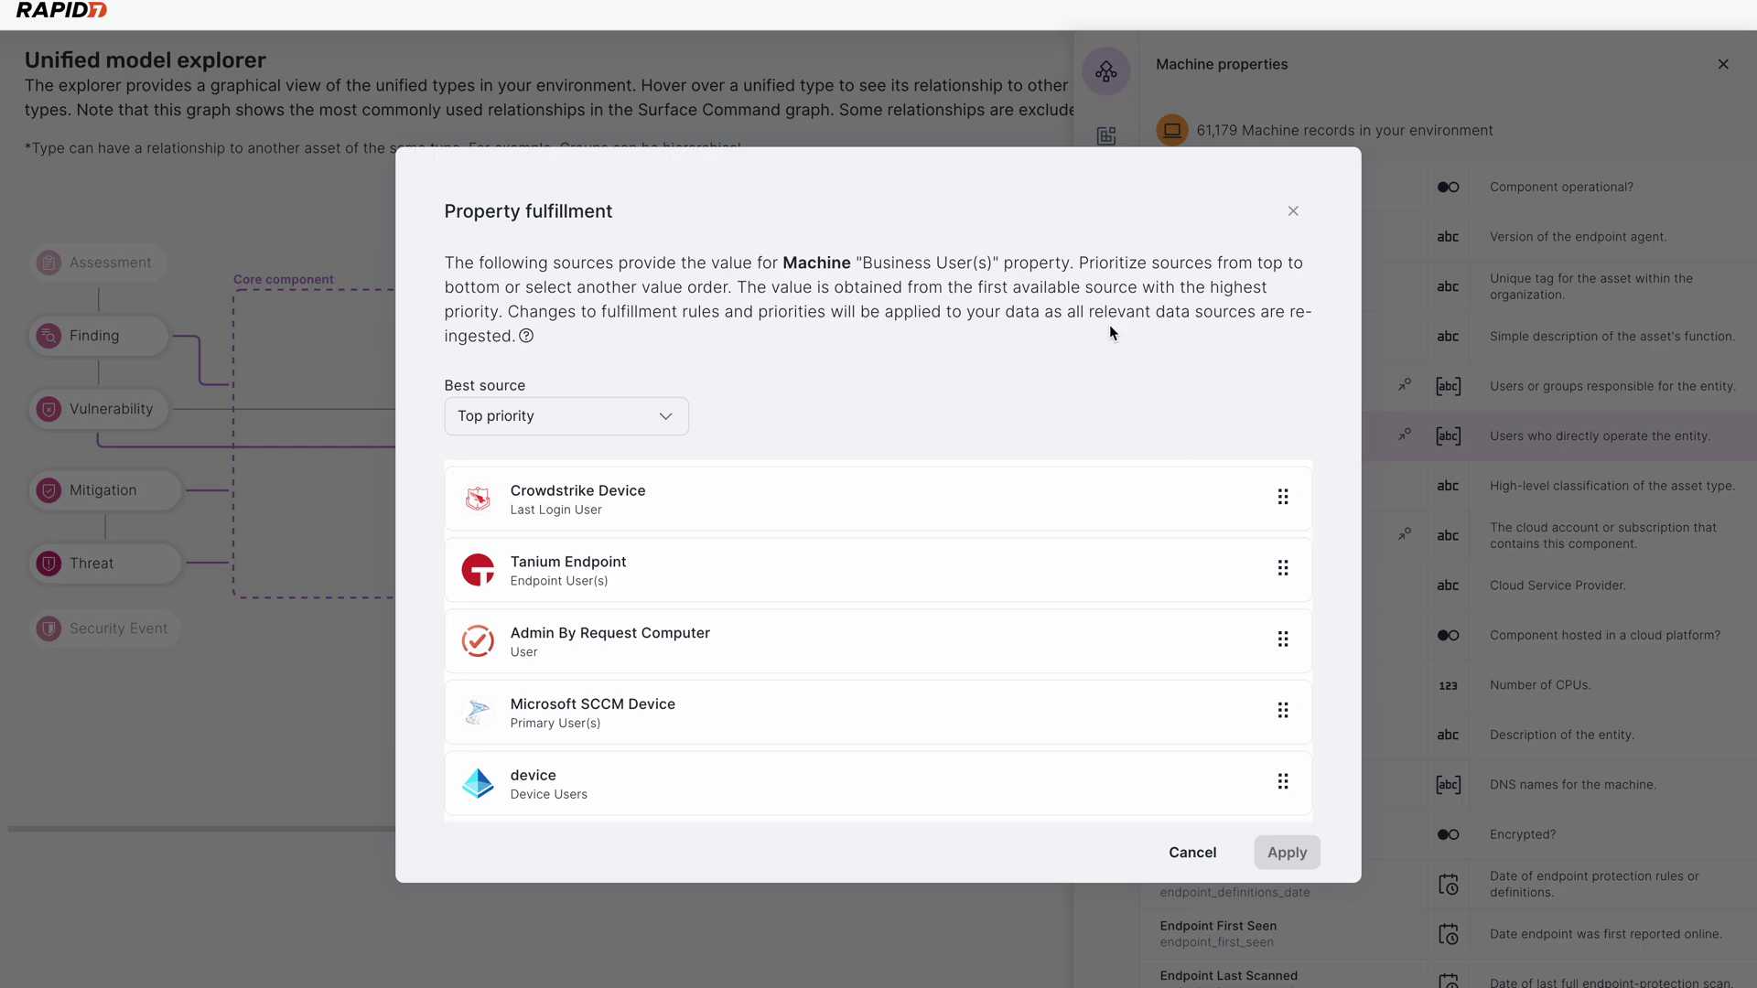
pyautogui.moveTo(1070, 614)
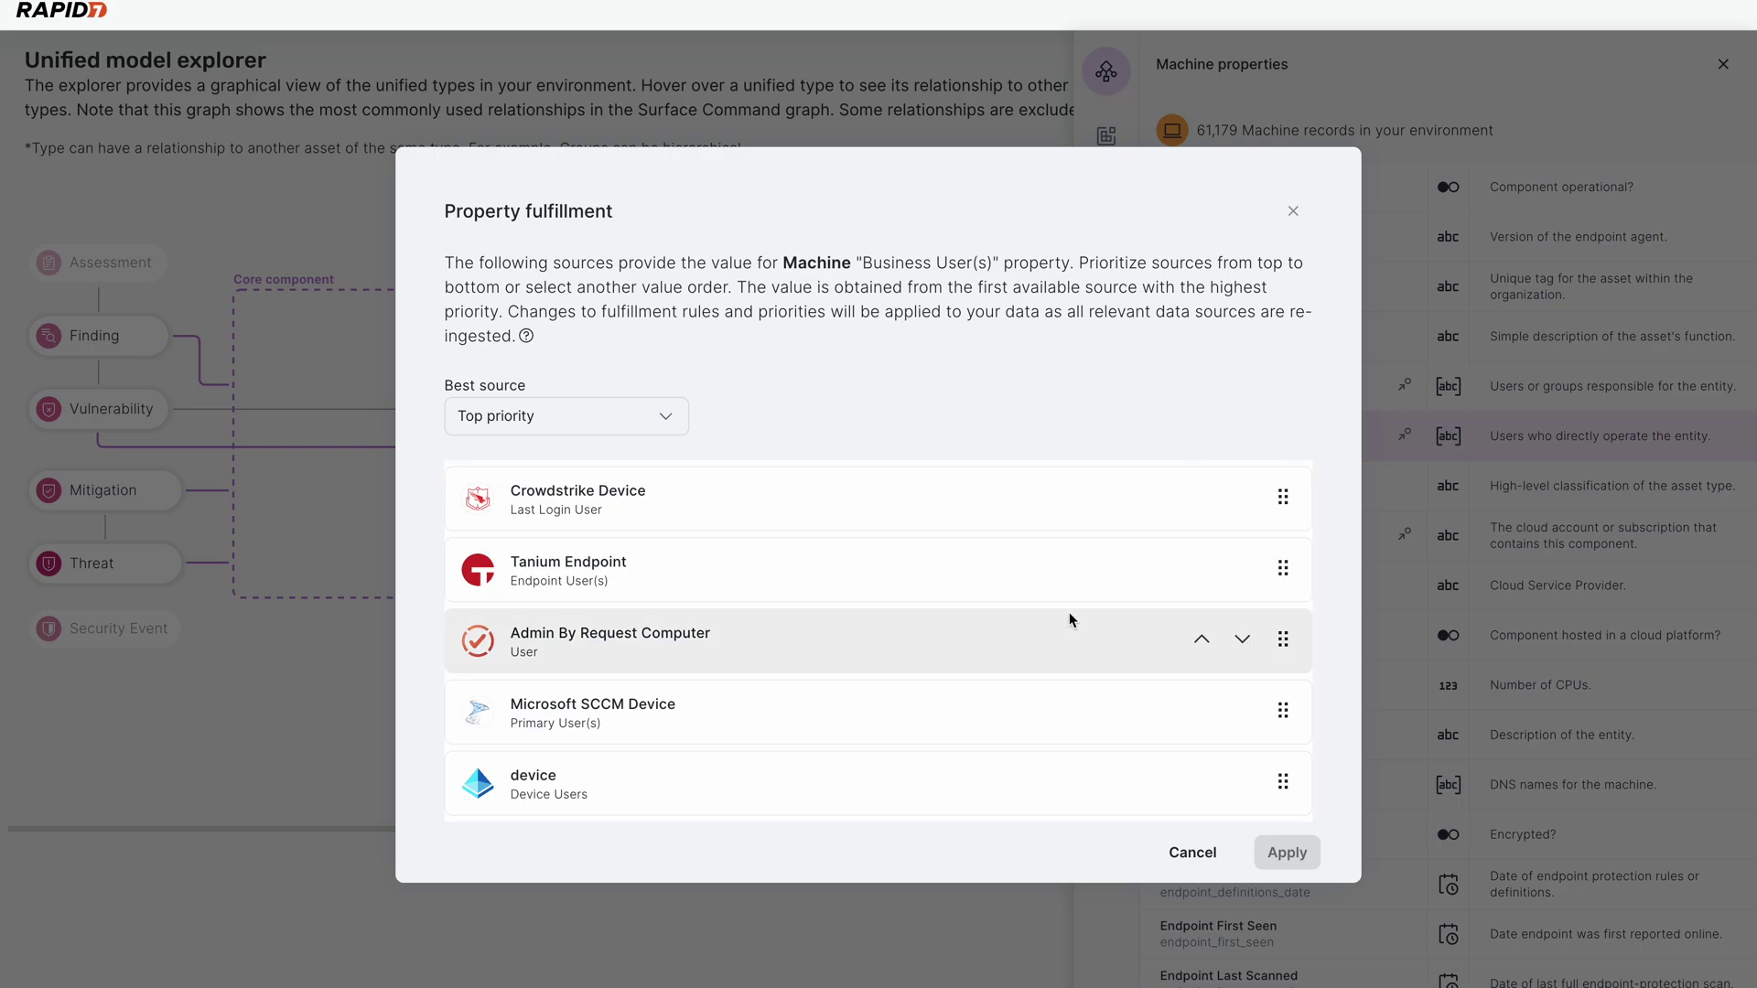
pyautogui.moveTo(1120, 809)
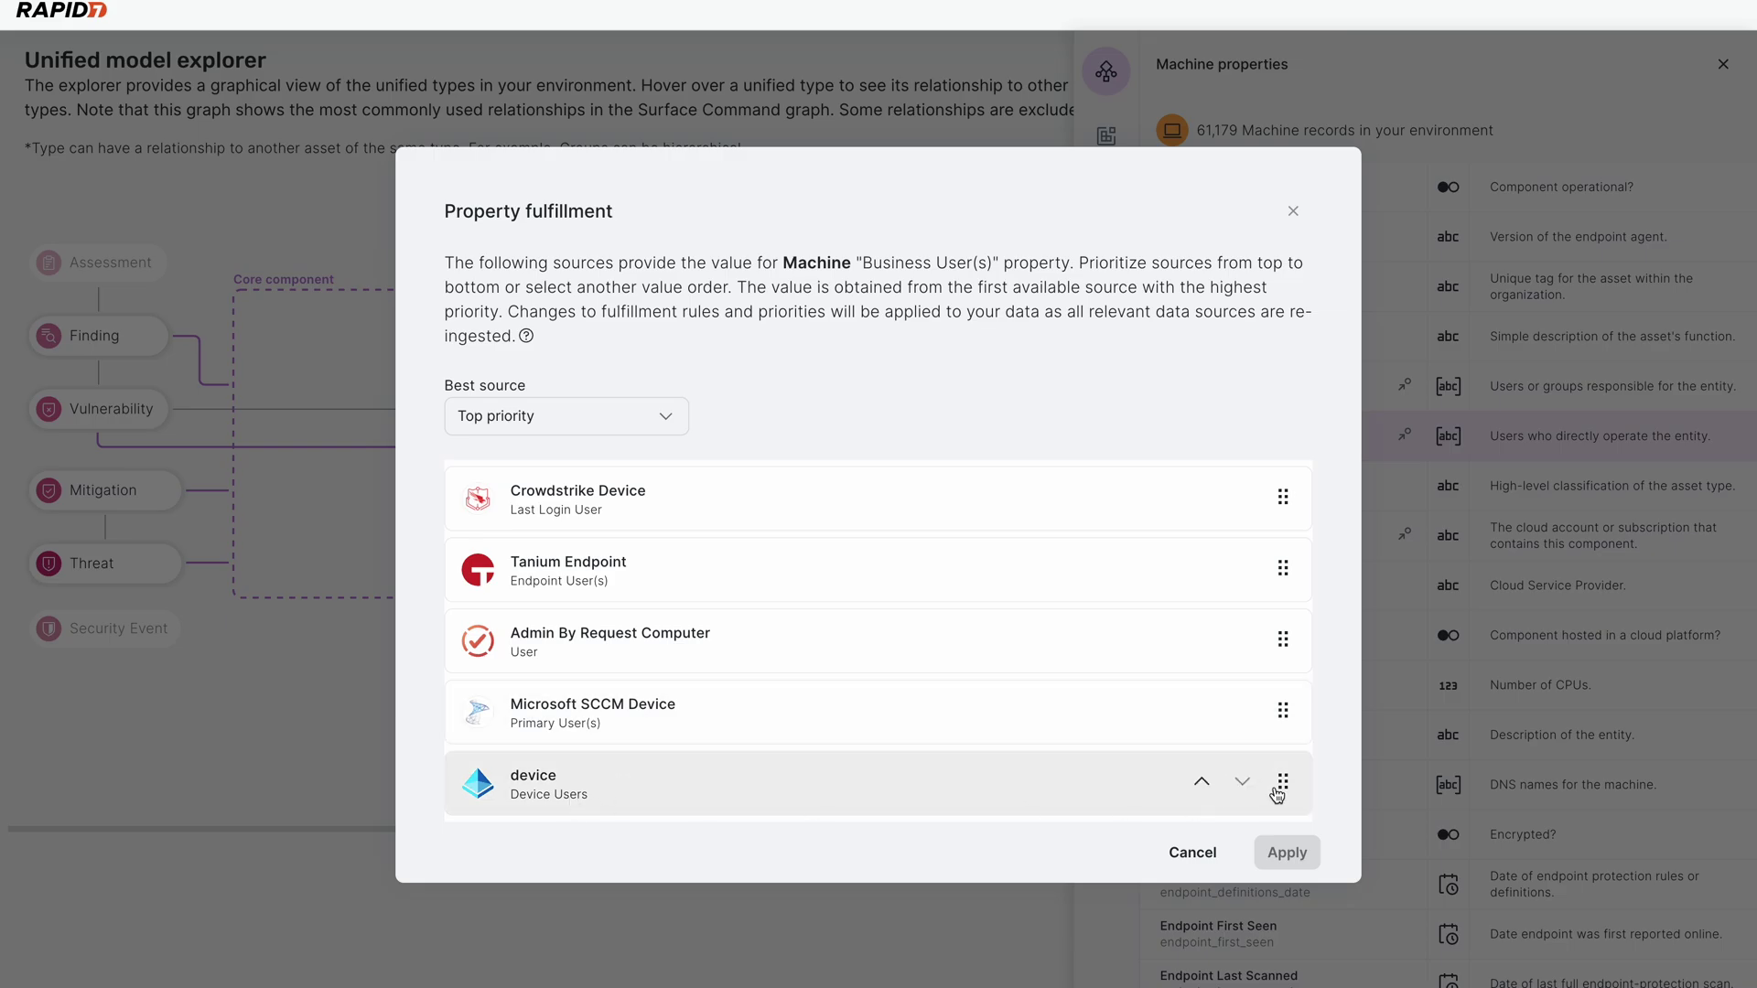
pyautogui.moveTo(1282, 793); pyautogui.dragTo(1281, 492)
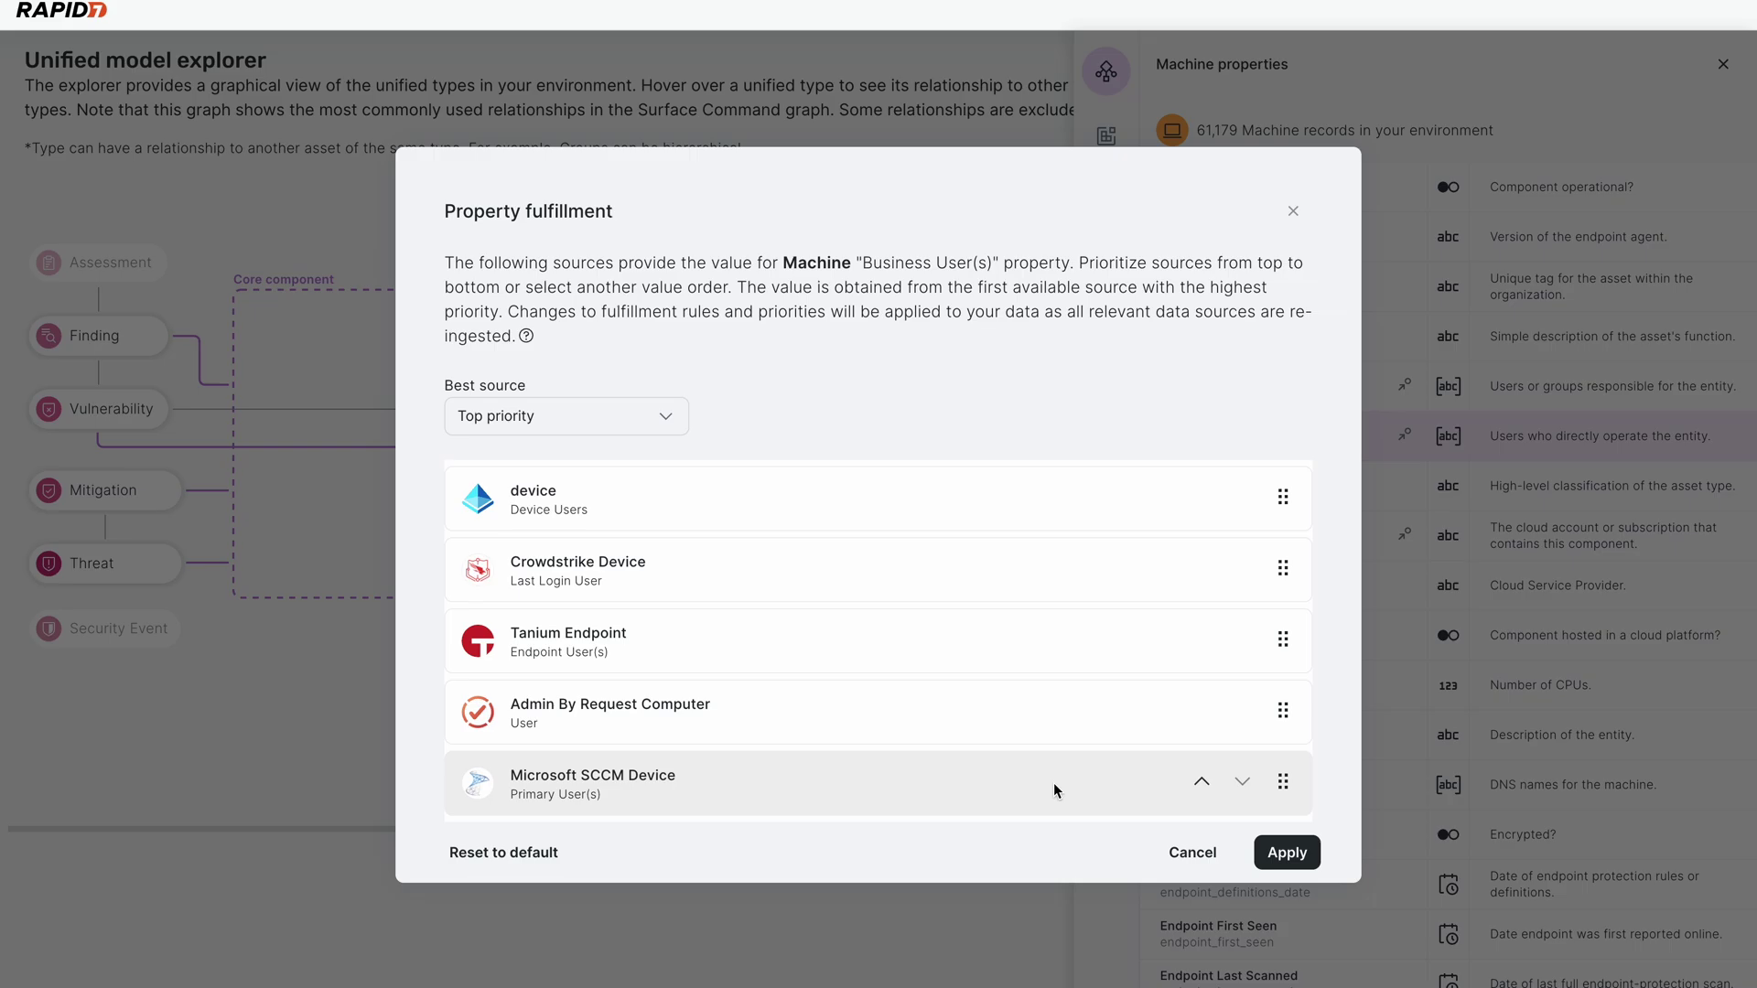
# Review Cloud Provider's Azure-led source priorities, then return to the Machine properties list
pyautogui.click(1307, 212)
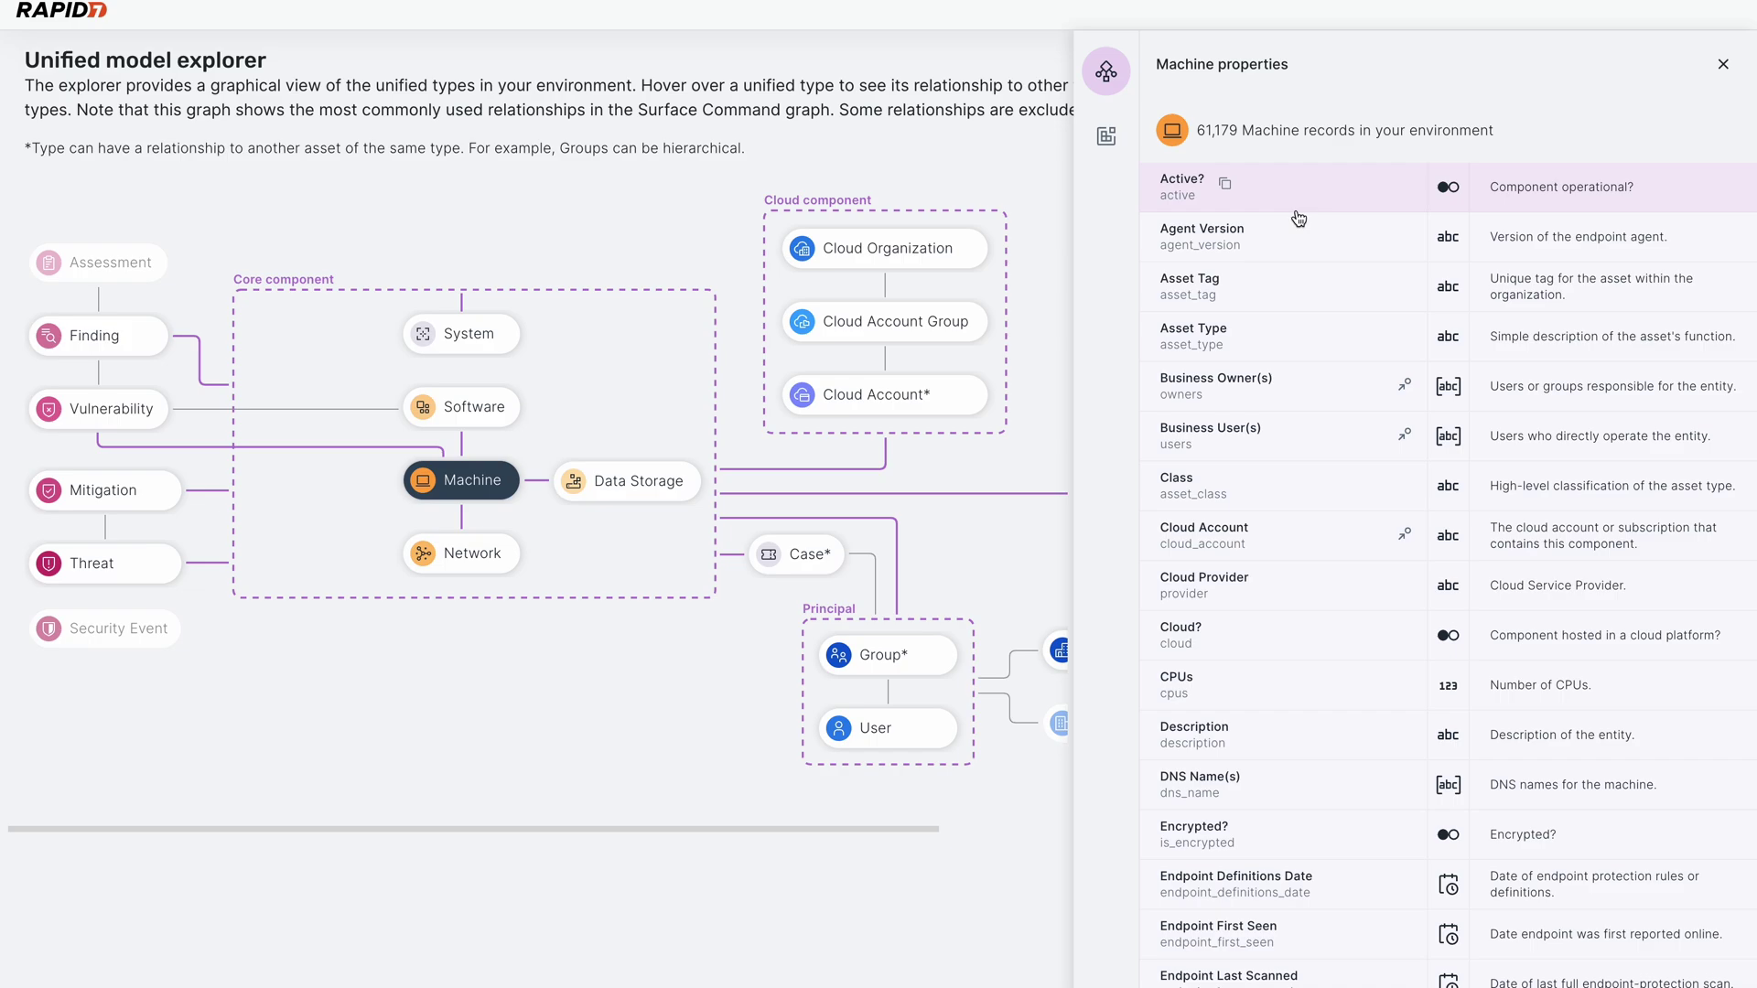
pyautogui.click(1310, 584)
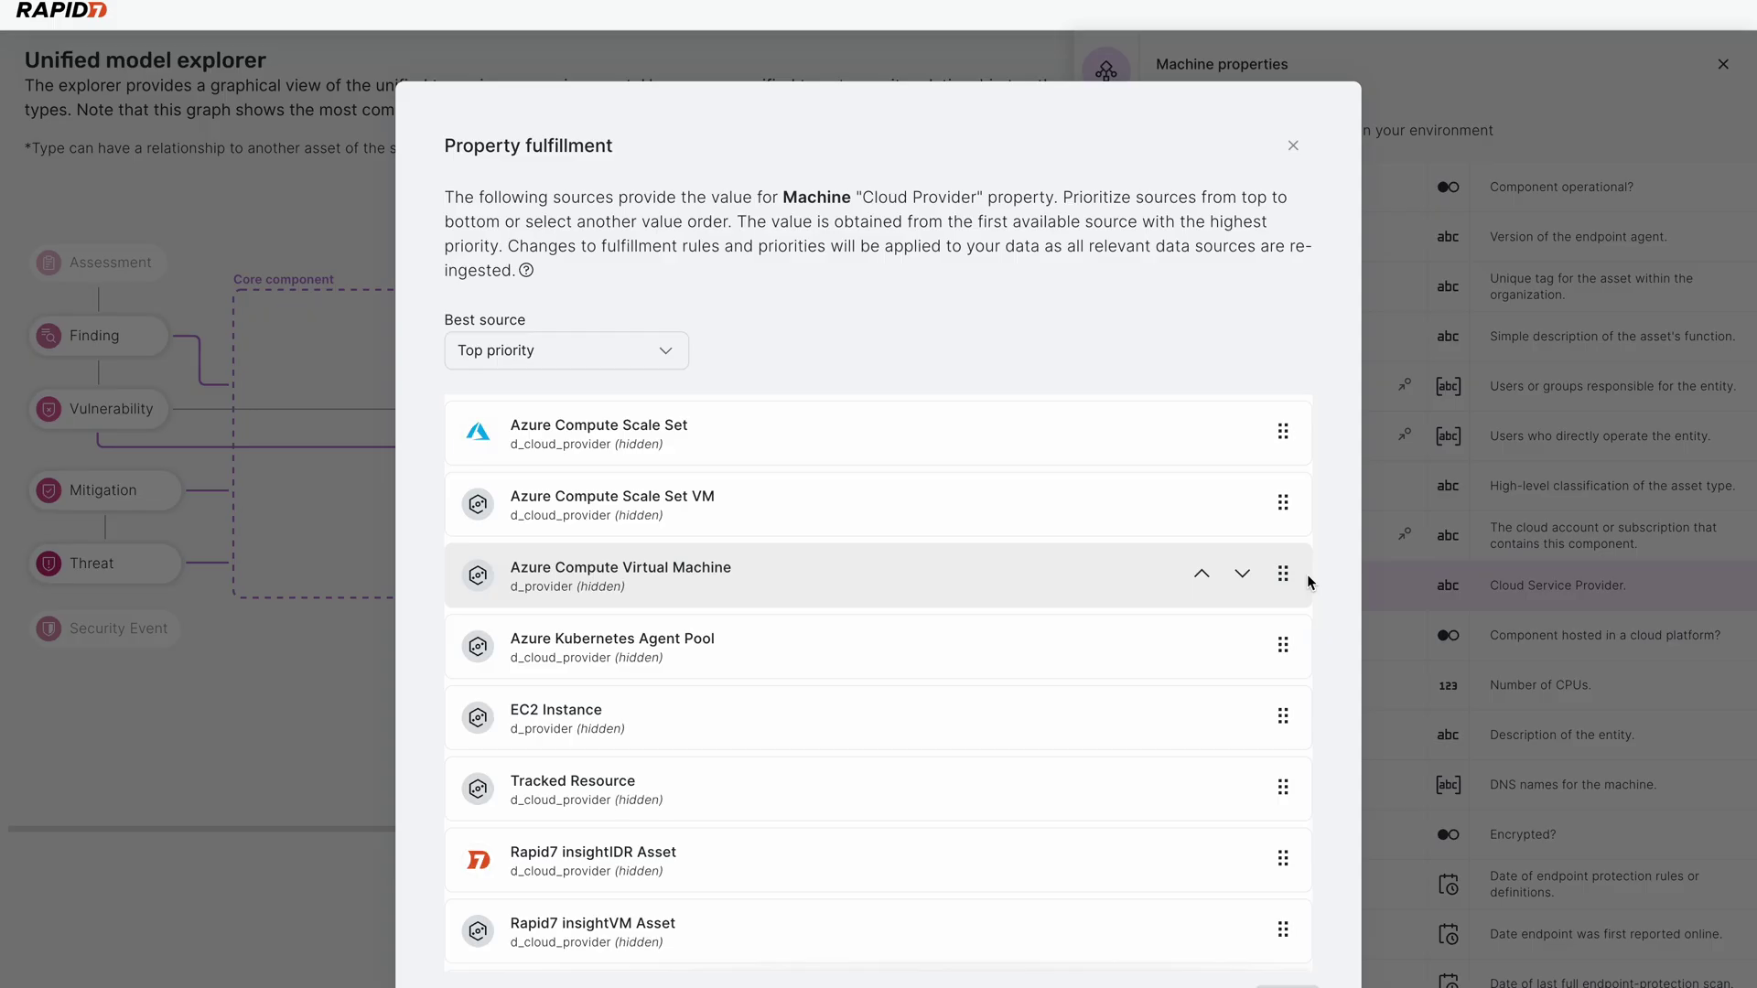
pyautogui.click(1300, 127)
pyautogui.scroll(-15, 1373, 595)
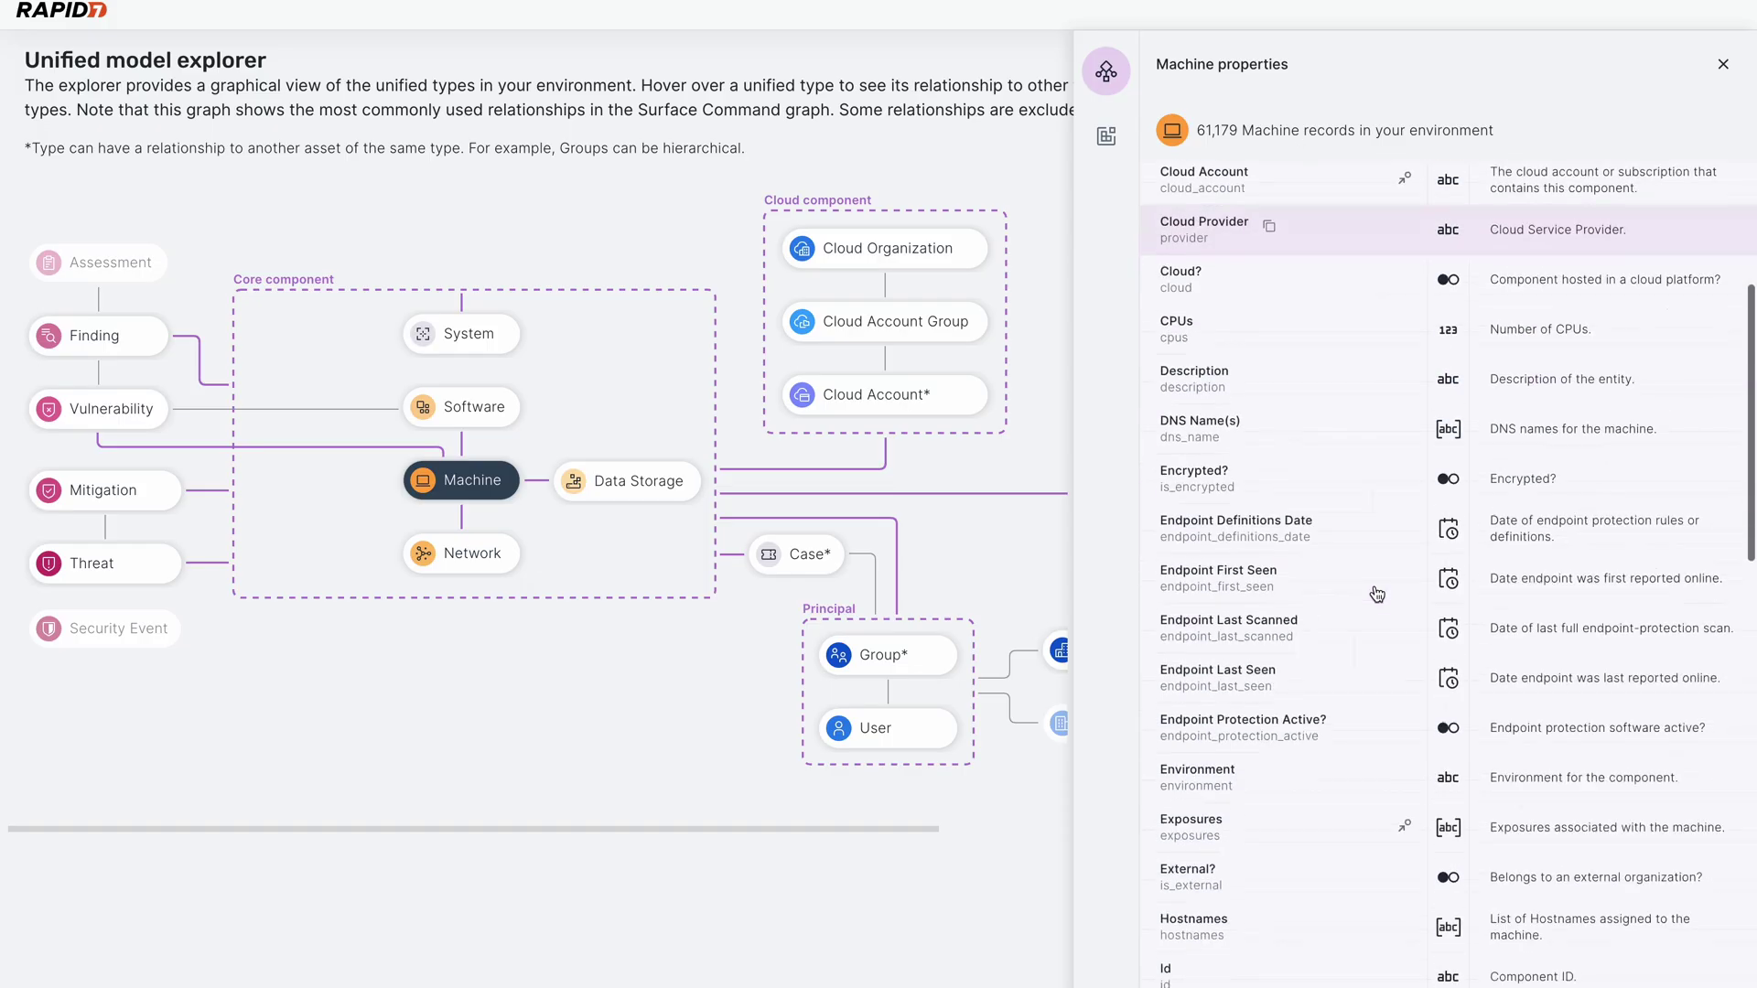